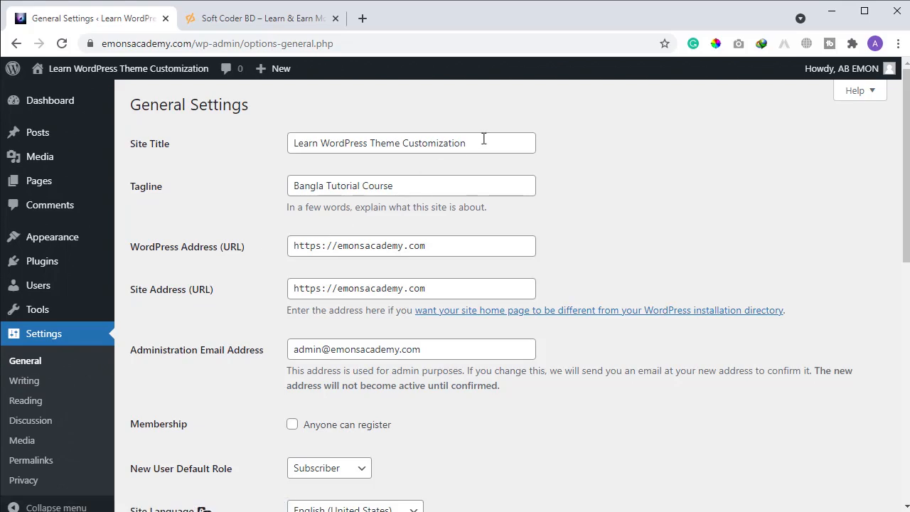
Replace the site title with "Emons Academy".
triple_click(483, 138)
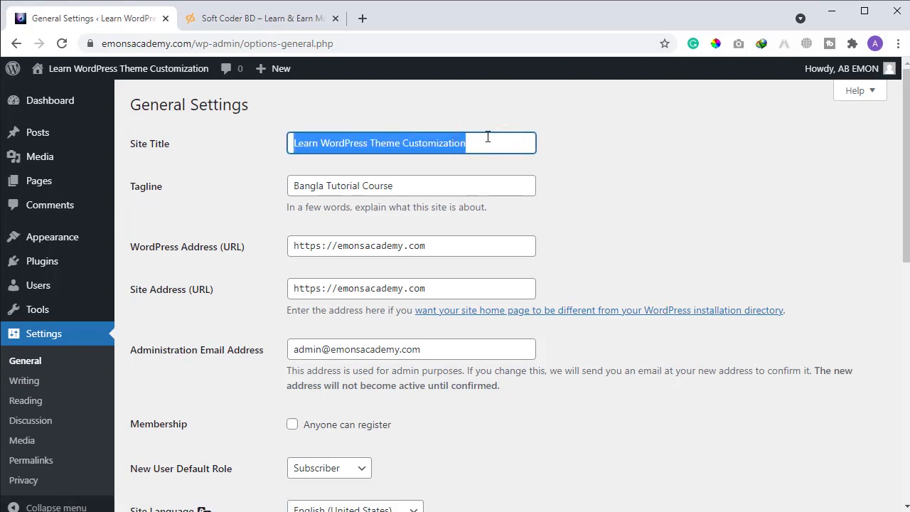
key(BackSpace)
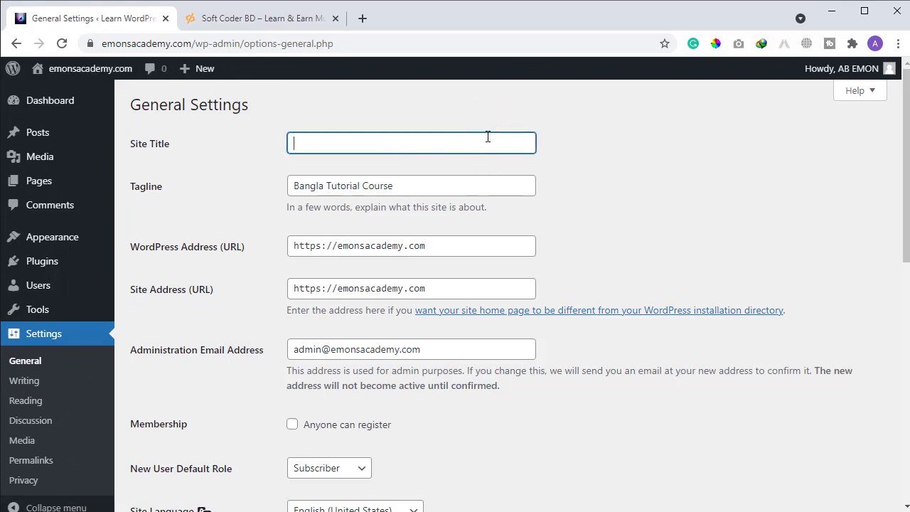
text(E)
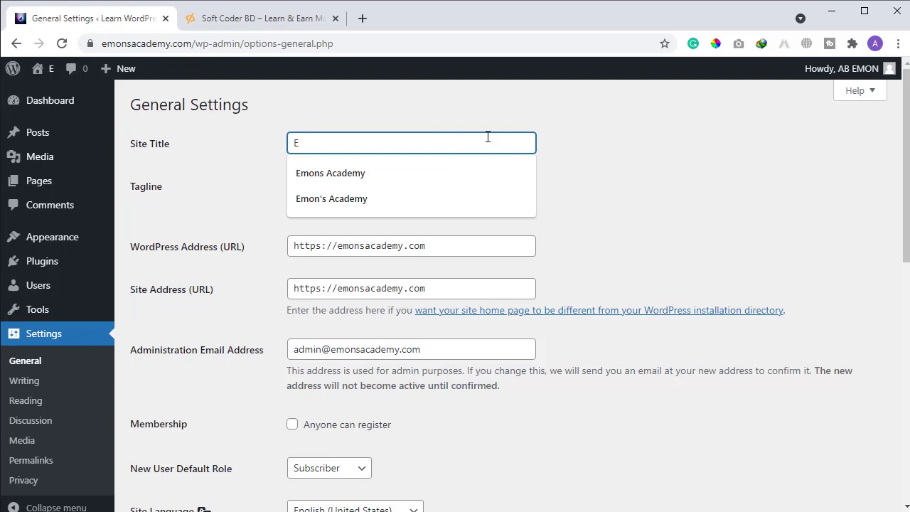
text(m)
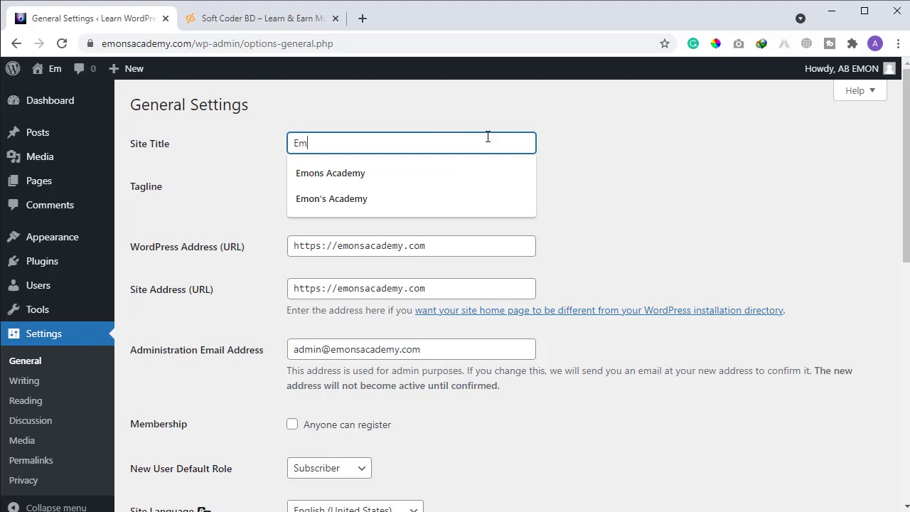
key(Down)
key(Return)
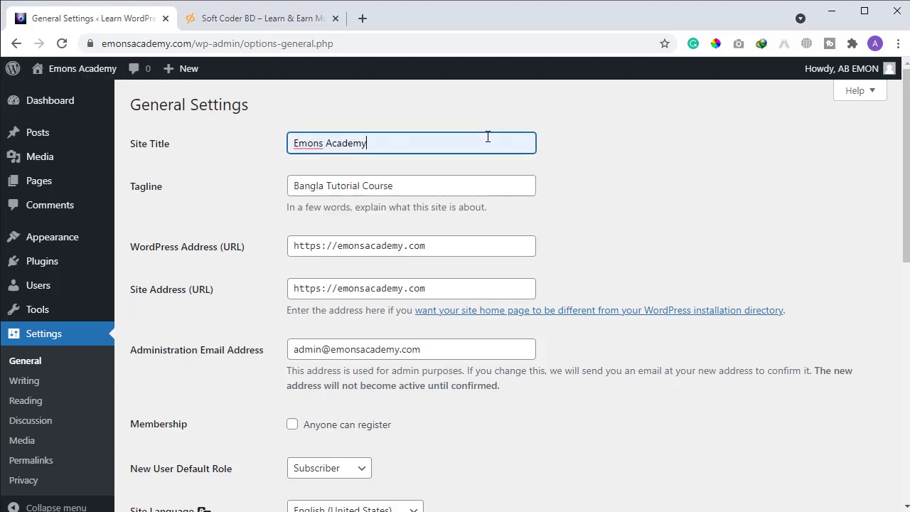
Replace the site's tagline with "Learn WordPress Theme Customization".
triple_click(403, 185)
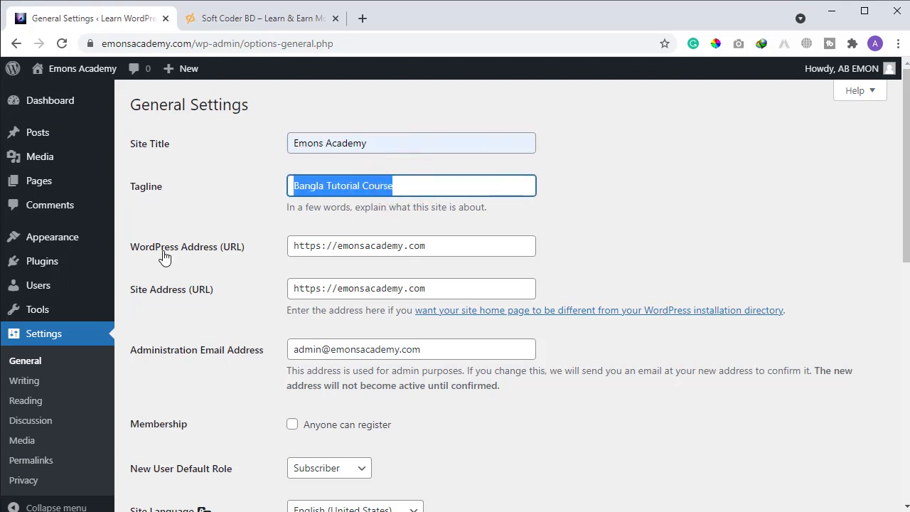
key(BackSpace)
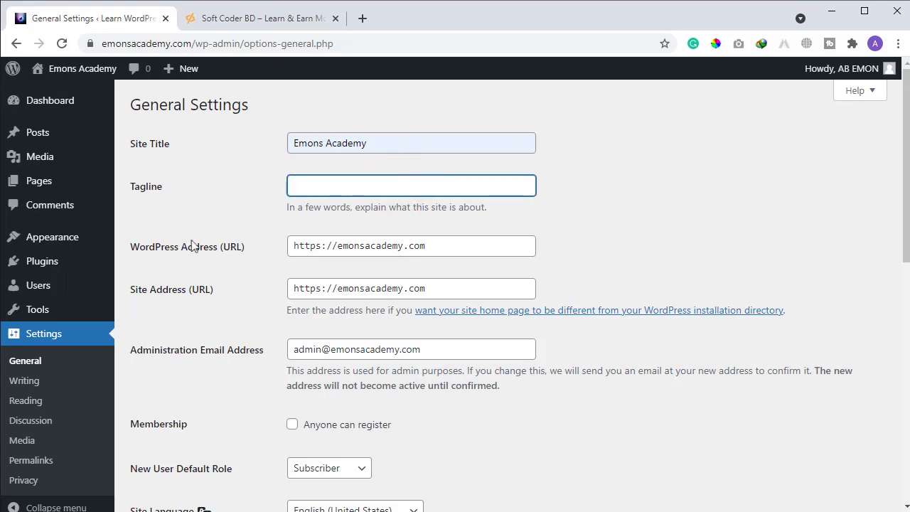
click(320, 191)
click(320, 241)
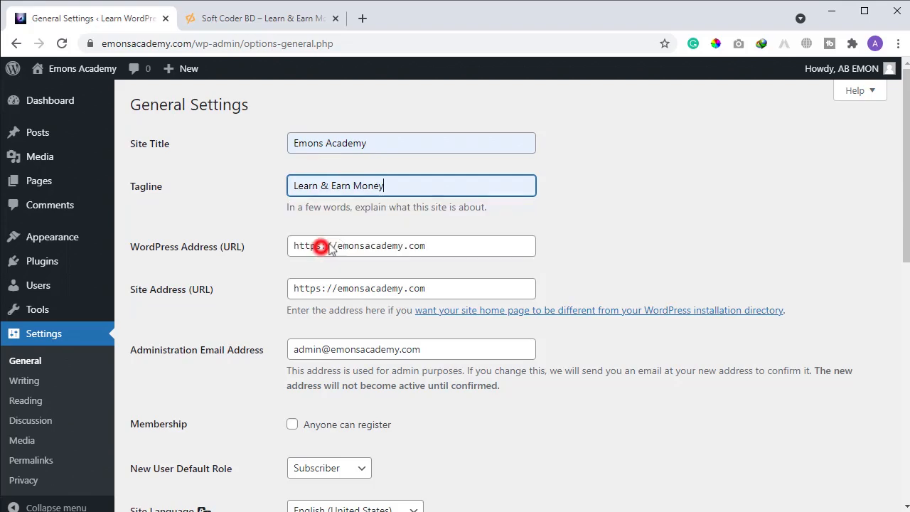
drag(444, 187, 313, 192)
key(BackSpace)
key(BackSpace)
key(BackSpace)
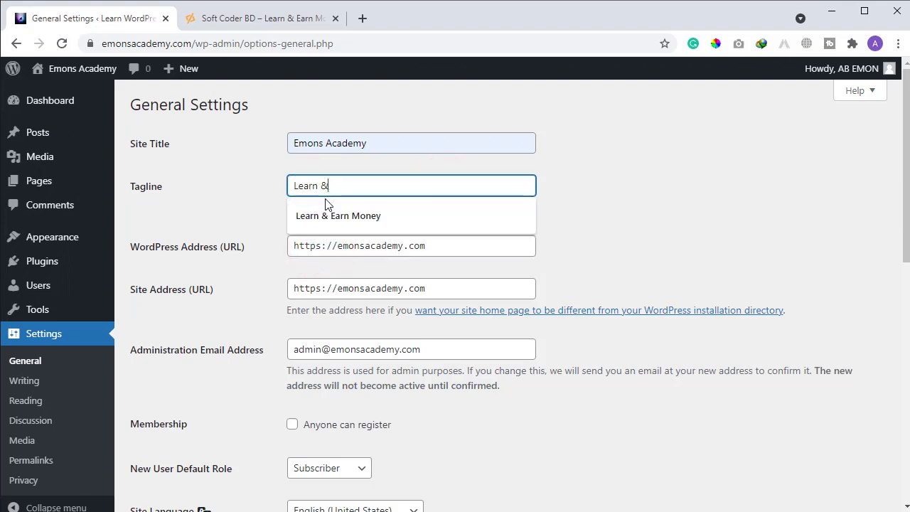
text(WordPress T)
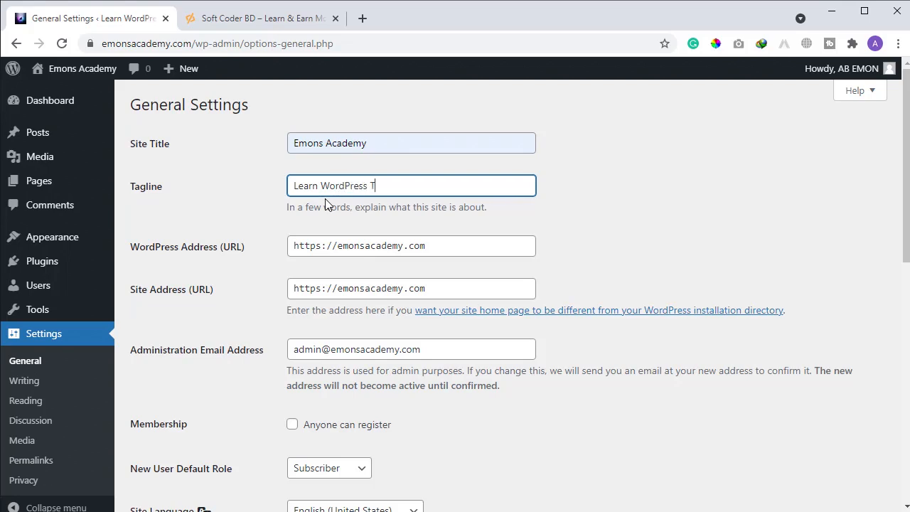
text(heme Customization)
click(323, 248)
click(460, 247)
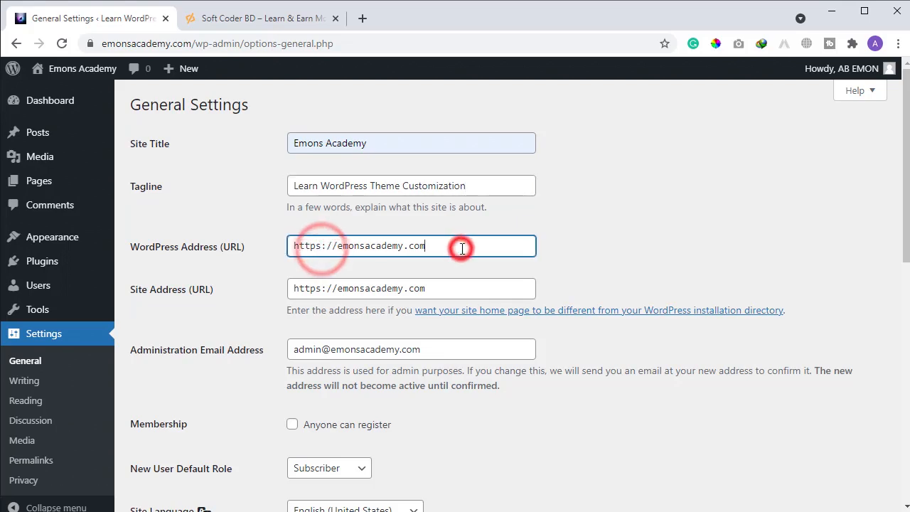
click(460, 291)
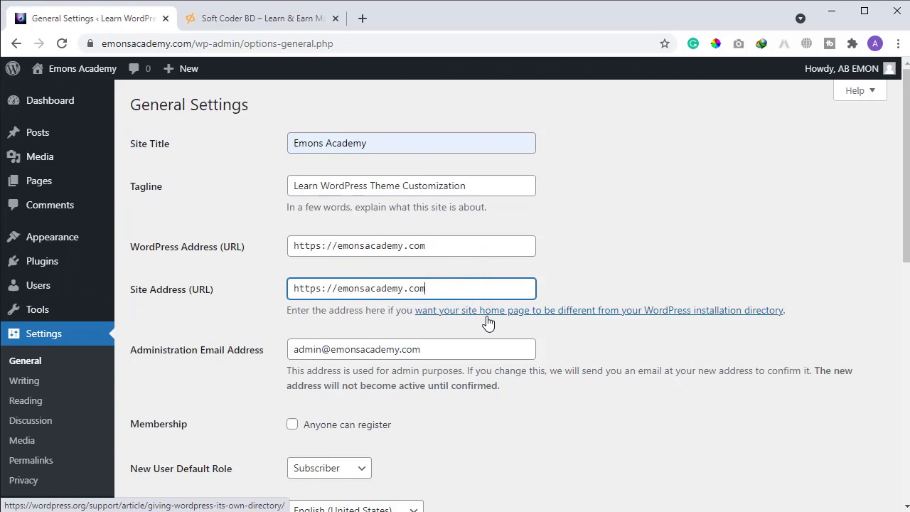
Allow anyone to register on the site, with Subscriber as the default role for new users.
scroll(488, 316, down, 1)
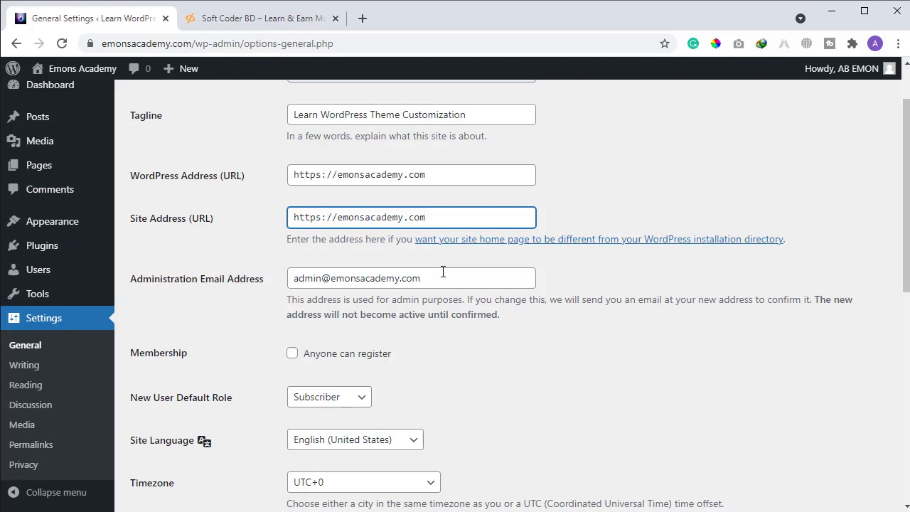
click(292, 356)
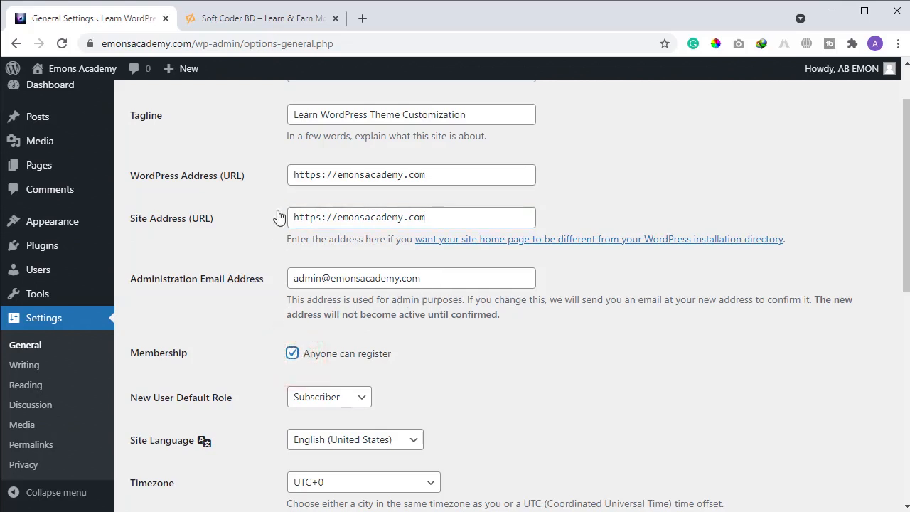
click(256, 20)
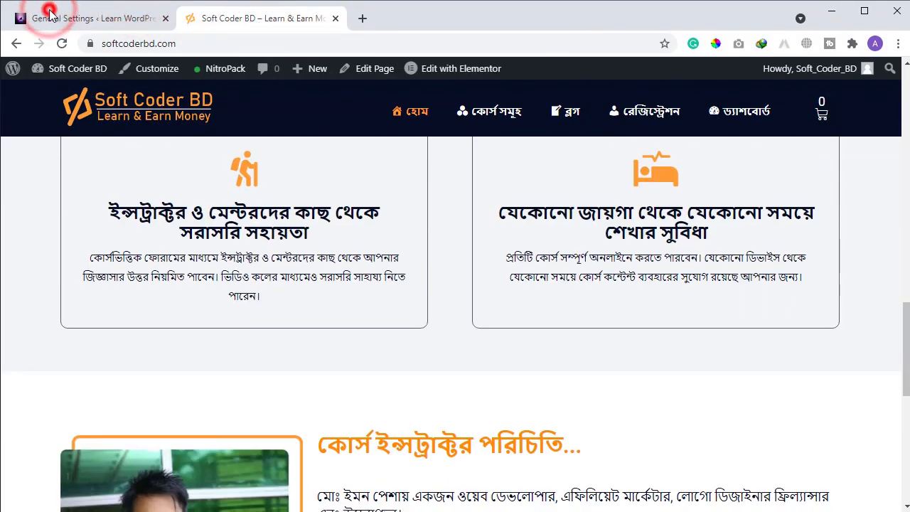
click(50, 15)
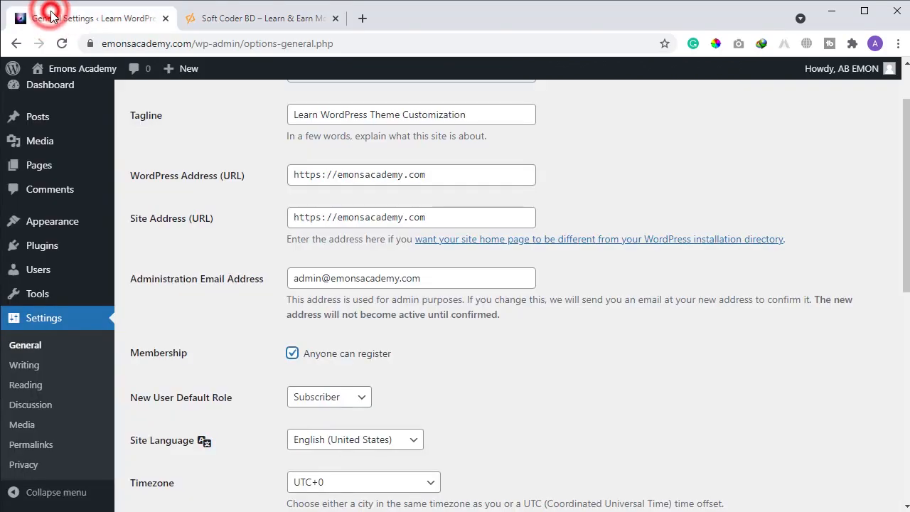
click(324, 400)
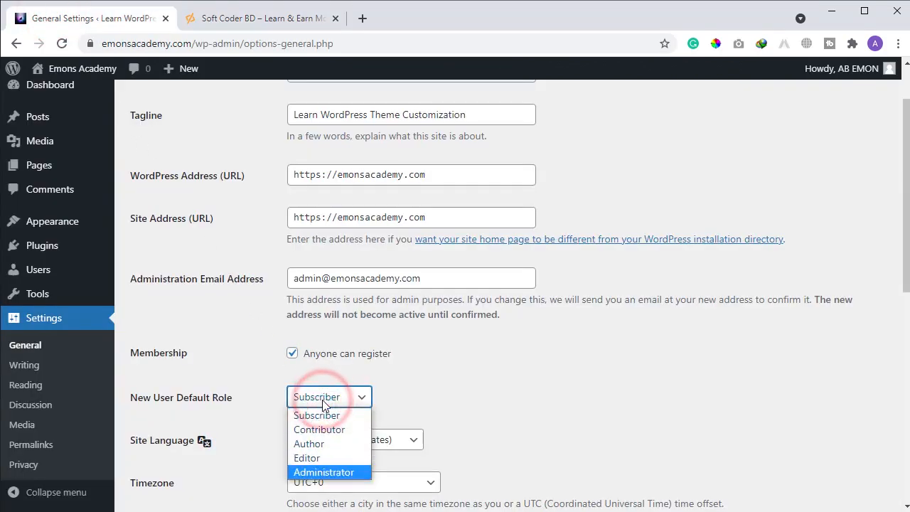
click(308, 417)
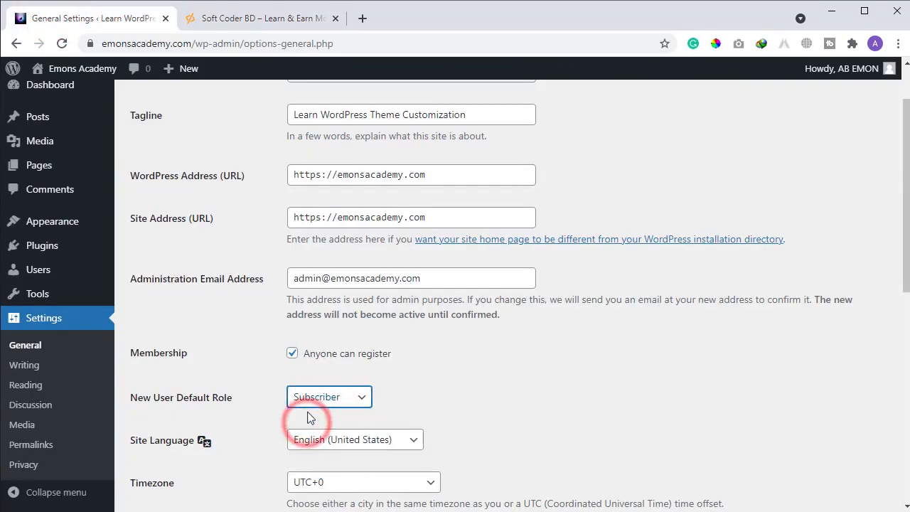
scroll(314, 341, down, 2)
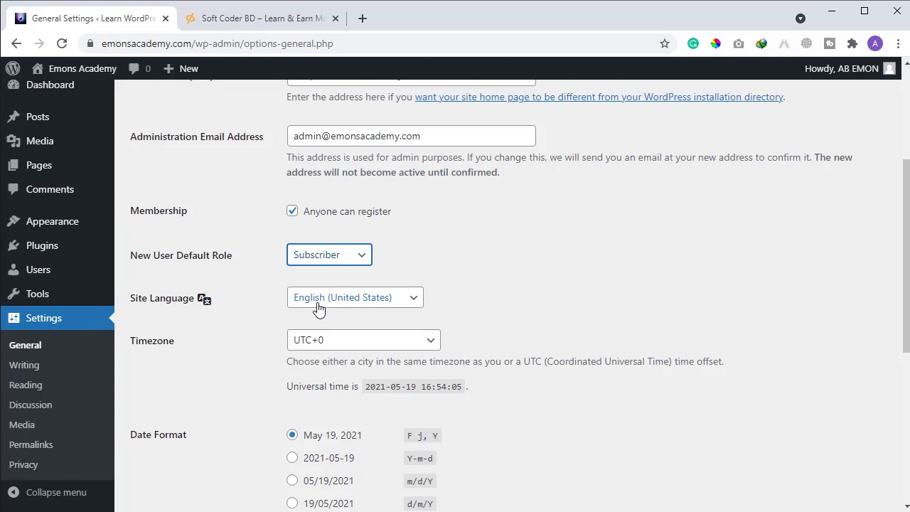
click(317, 306)
click(318, 306)
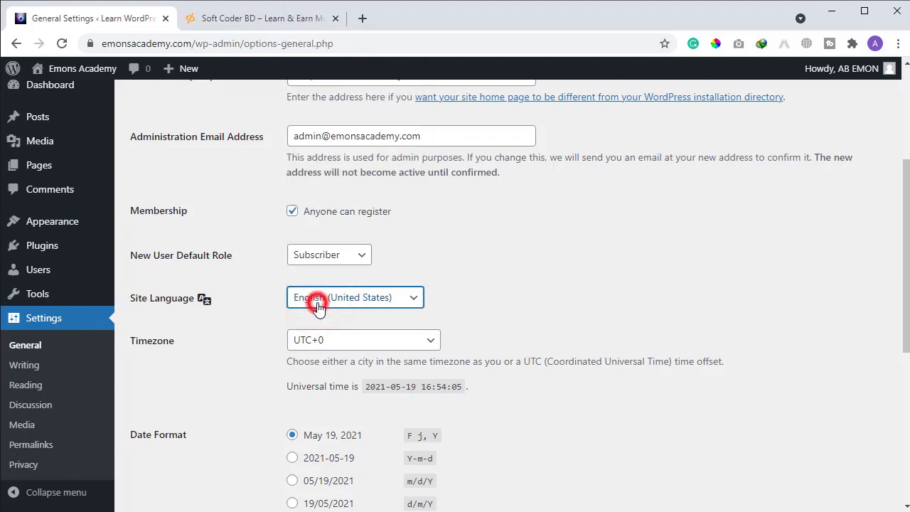
click(348, 351)
click(347, 350)
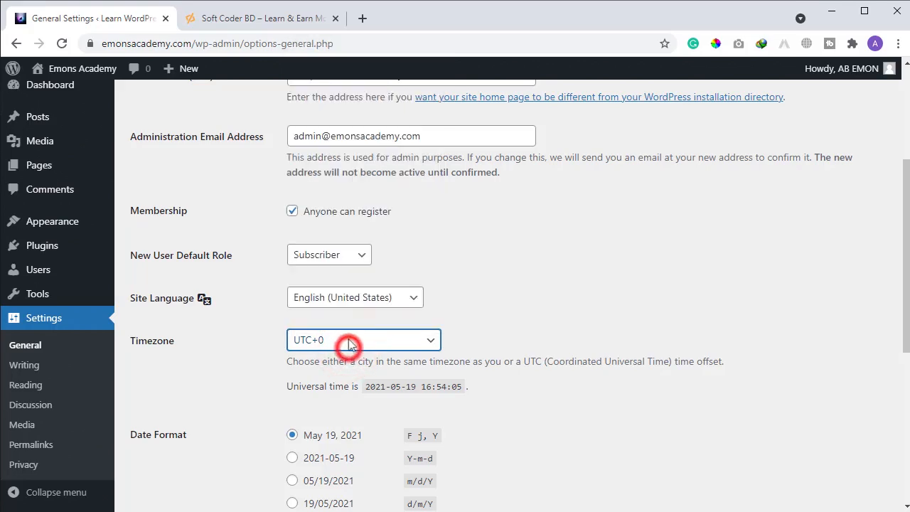
Search Google in a new browser tab for "what is the time zone of dhaka".
click(361, 18)
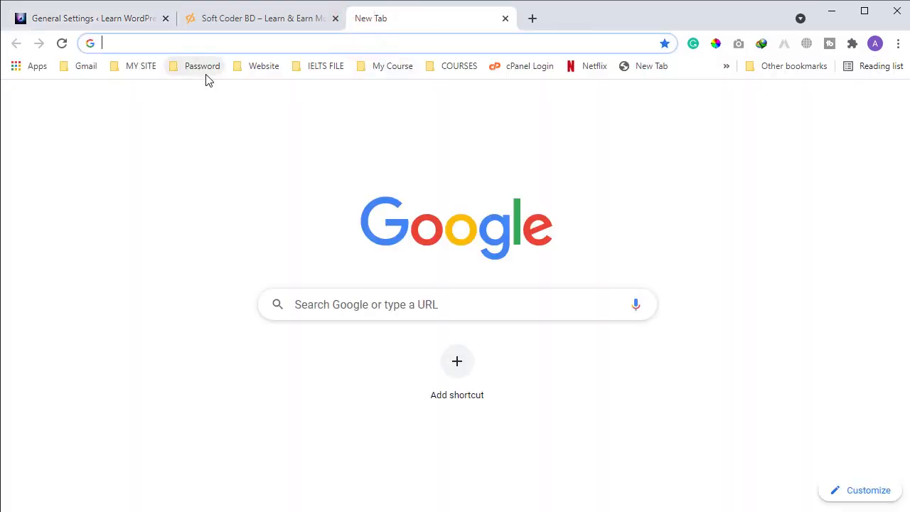
text(what is )
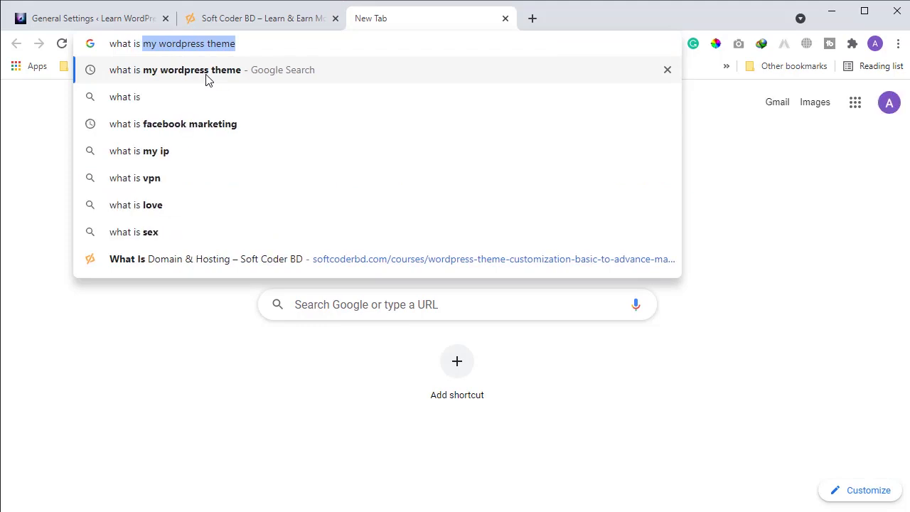
text(the time )
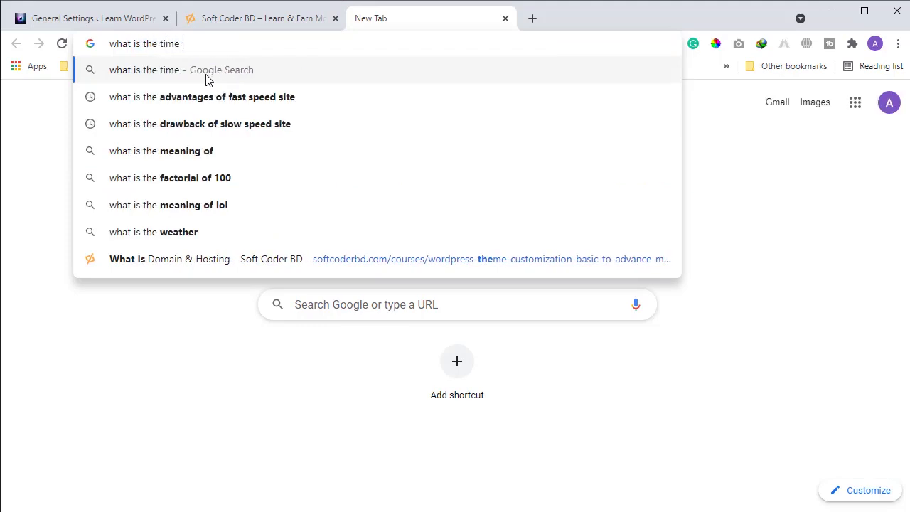
text(zone )
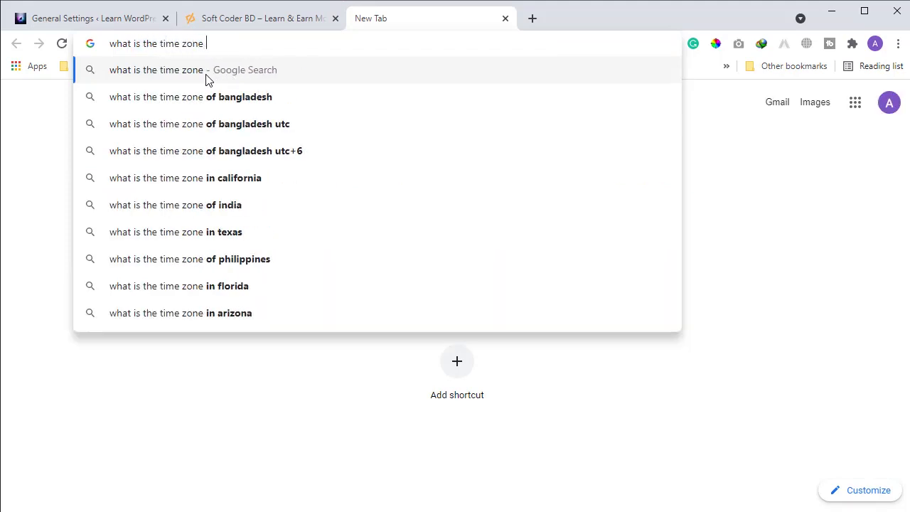
text(of dh)
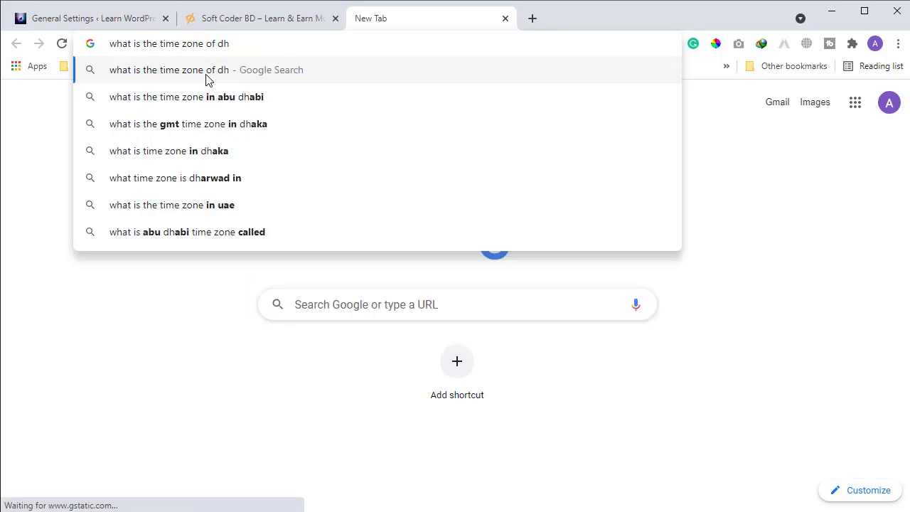
text(a)
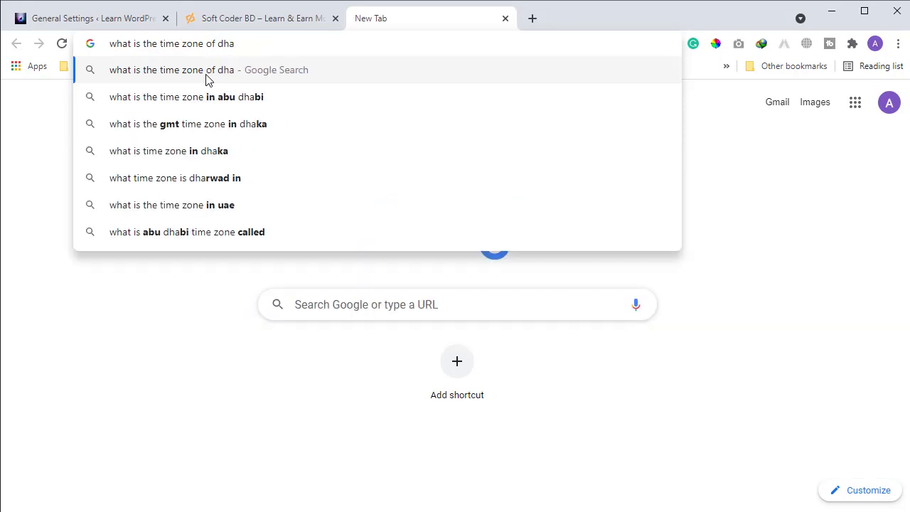
text(ka)
key(Return)
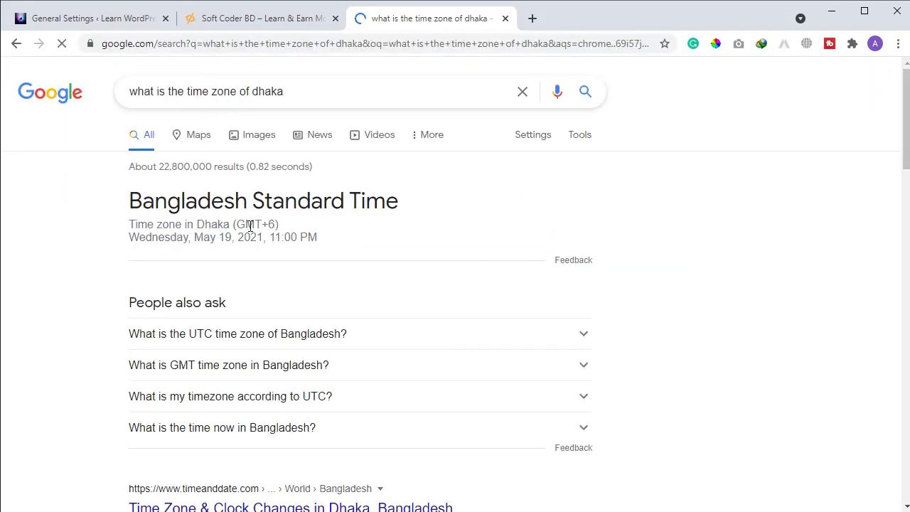
Examine the search results for Dhaka's GMT and UTC offset.
drag(247, 226, 262, 226)
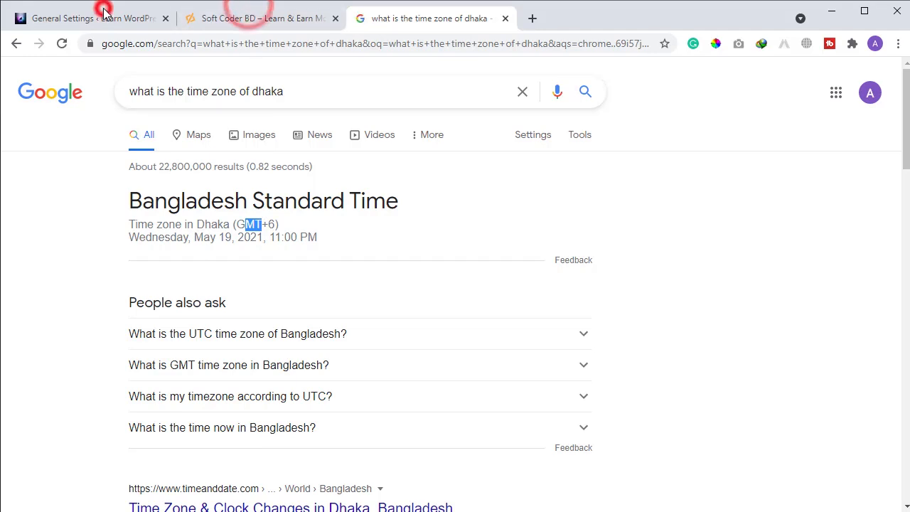
click(75, 28)
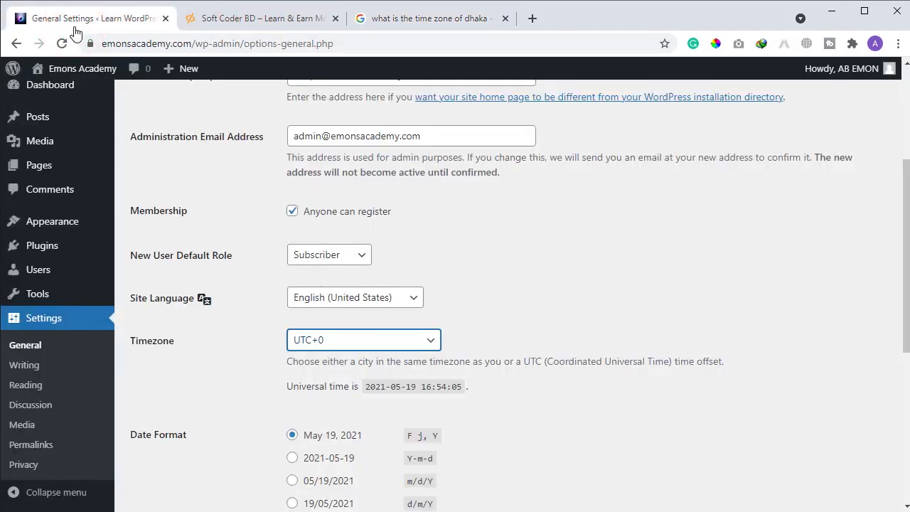
click(404, 22)
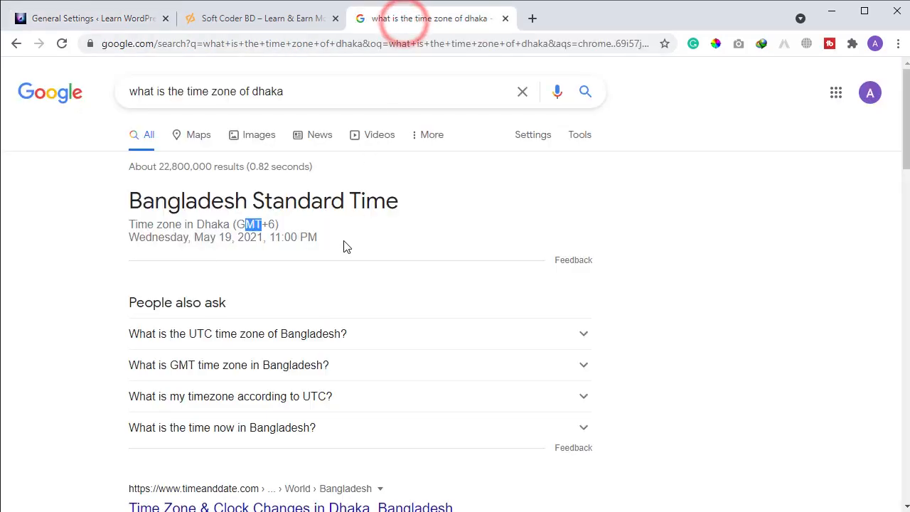
scroll(345, 247, down, 2)
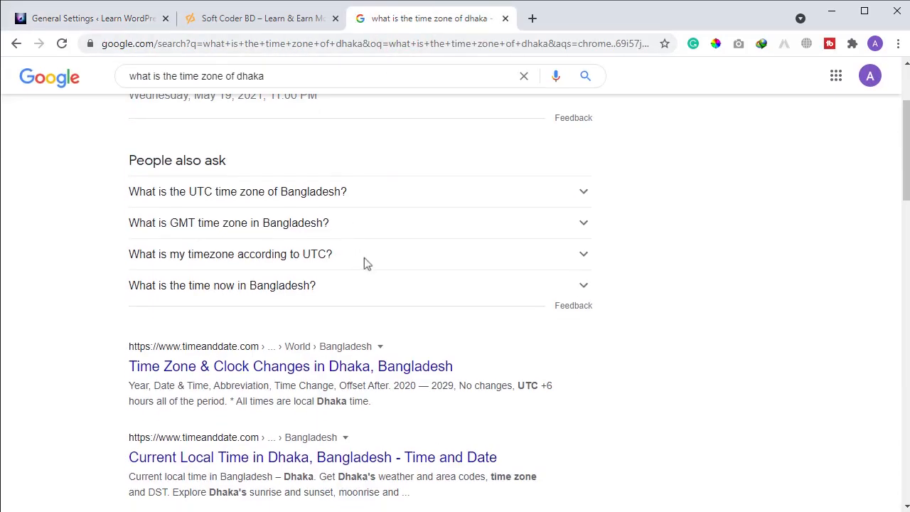
drag(524, 389, 555, 393)
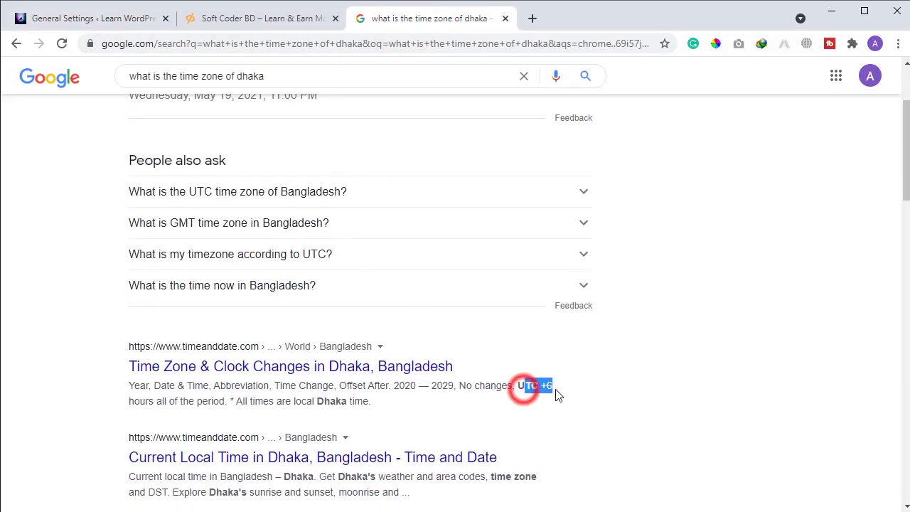
Return to the site's General Settings and set the timezone to UTC+6.
click(229, 18)
click(17, 18)
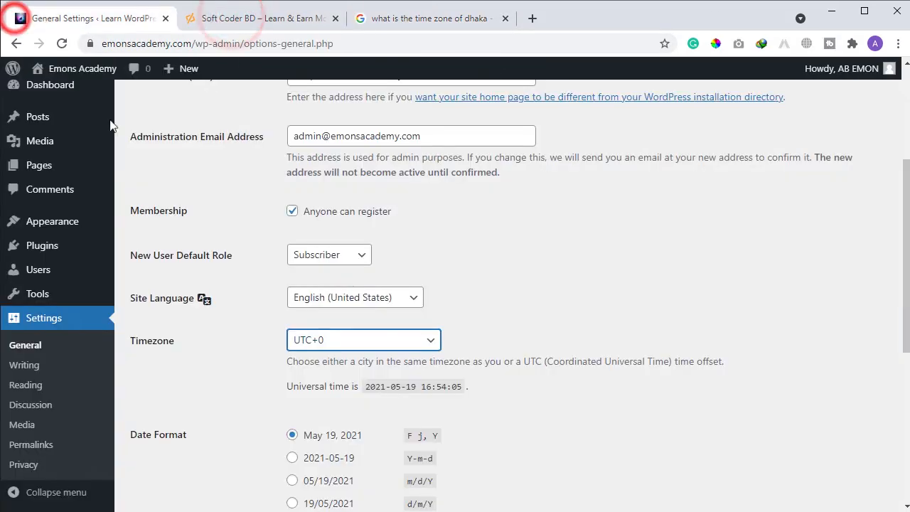
click(313, 340)
scroll(332, 294, down, 5)
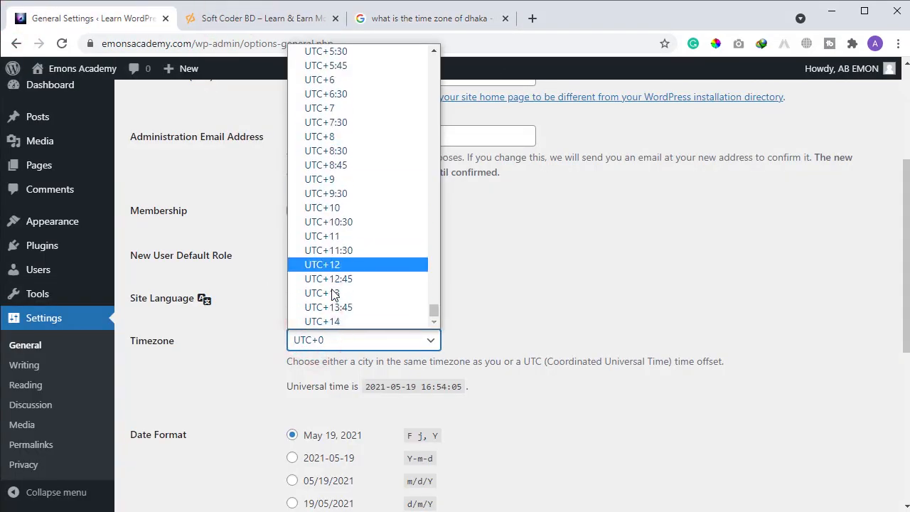
click(329, 80)
Set a custom date format of "j F, Y" for the site.
scroll(488, 278, down, 2)
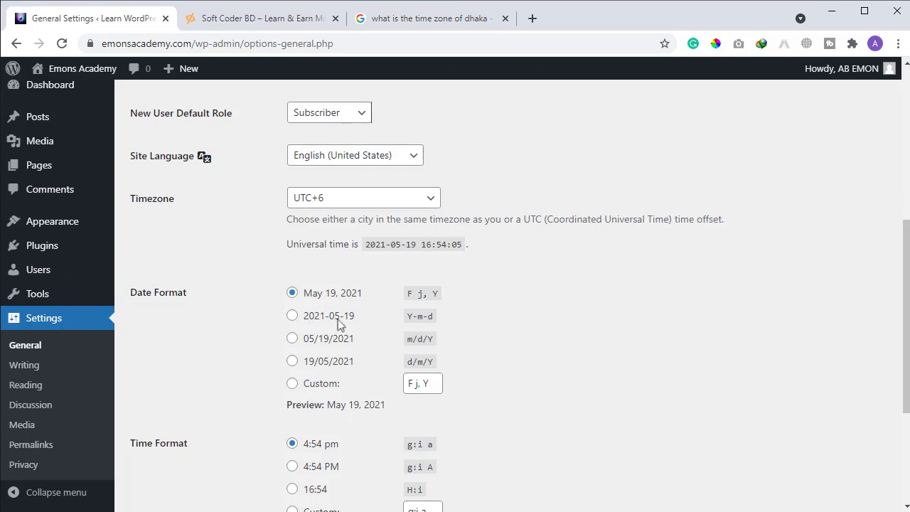
double_click(419, 388)
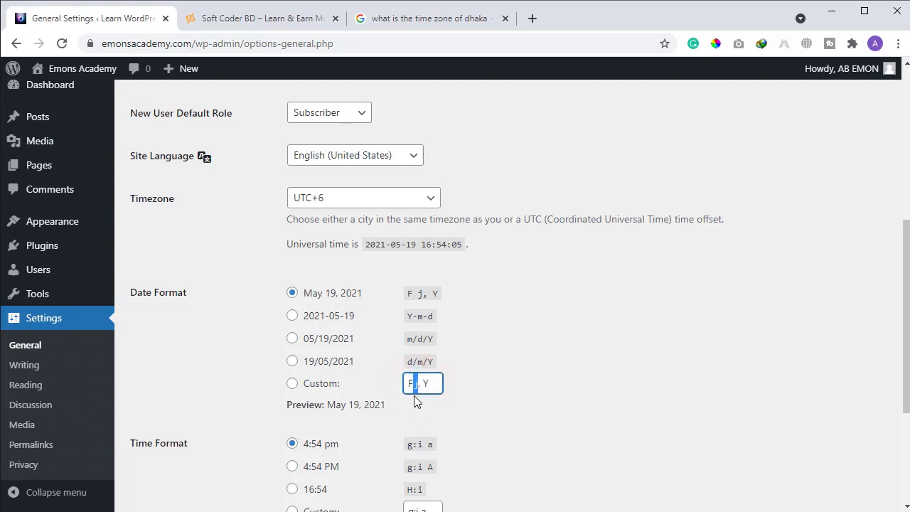
key(BackSpace)
key(BackSpace)
key(BackSpace)
text(J)
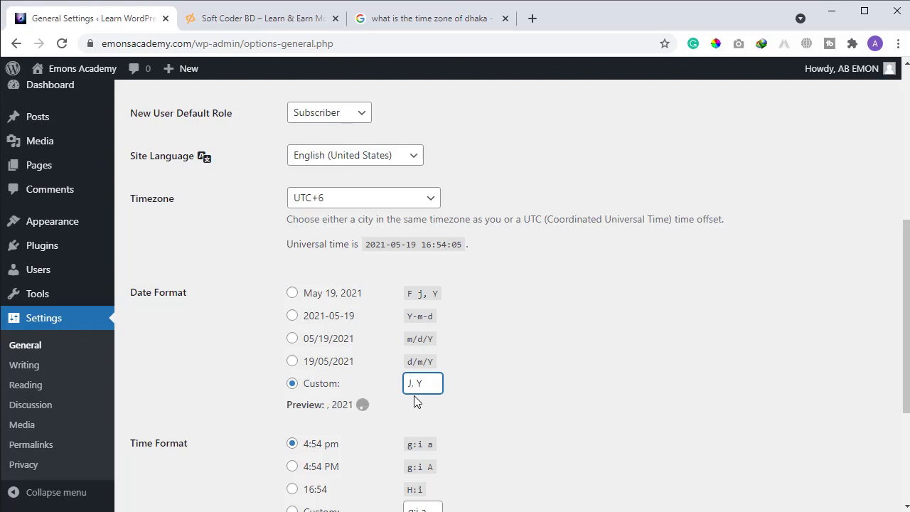
text(j F)
click(521, 364)
drag(350, 409, 385, 409)
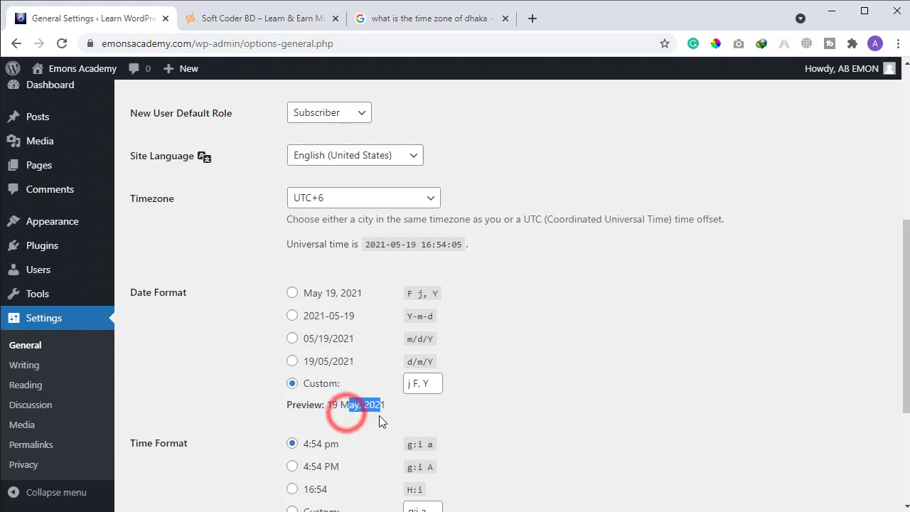
click(402, 410)
Set the time format to g:i A and the week's first day to Sunday, and save the general settings.
scroll(466, 397, down, 1)
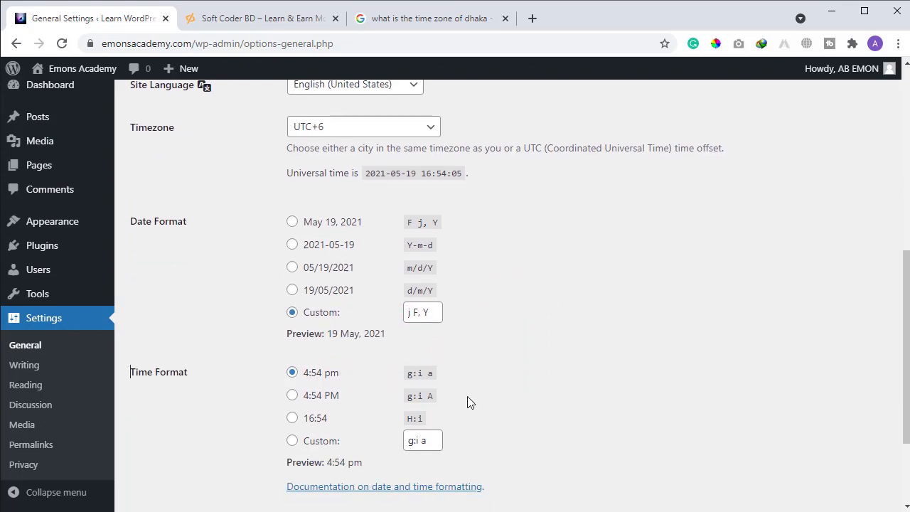
click(318, 394)
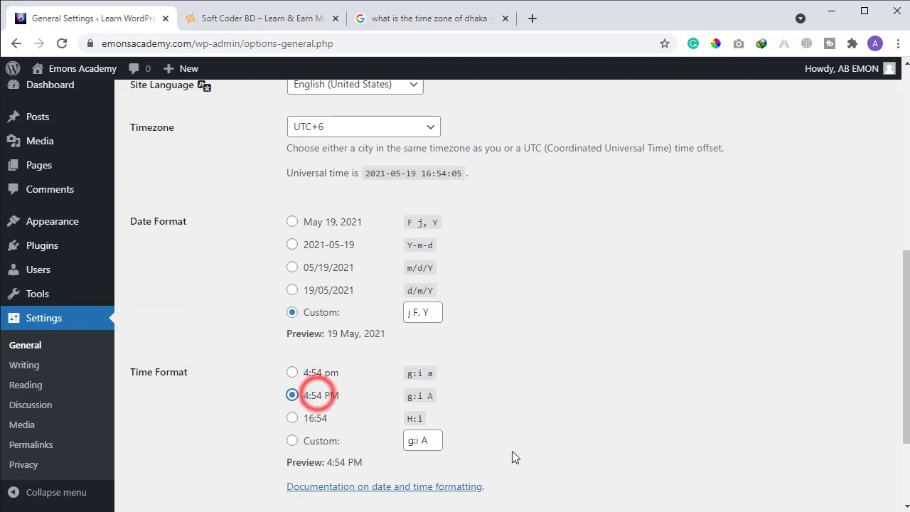
scroll(522, 457, down, 1)
scroll(307, 402, down, 1)
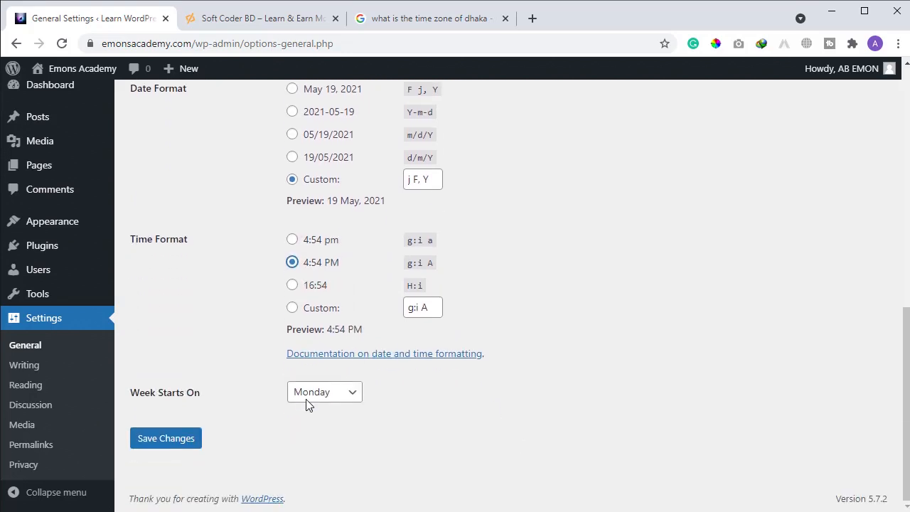
click(306, 402)
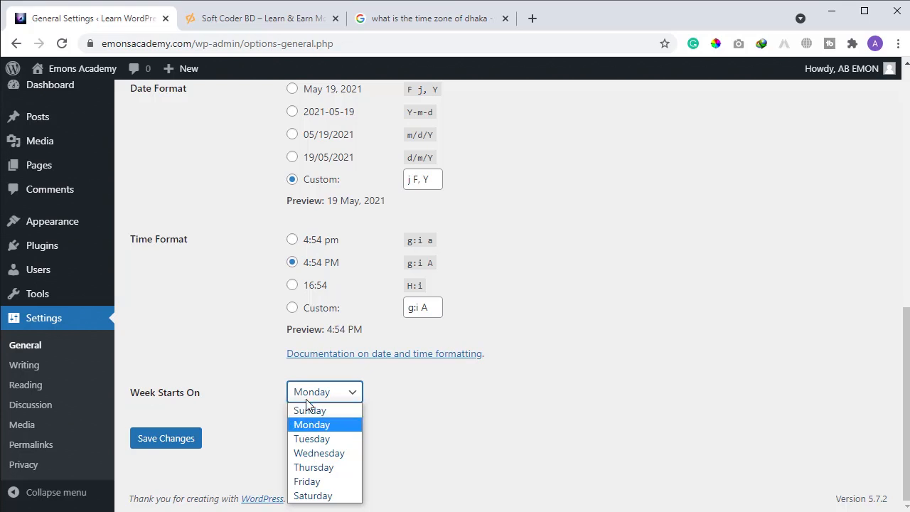
click(315, 413)
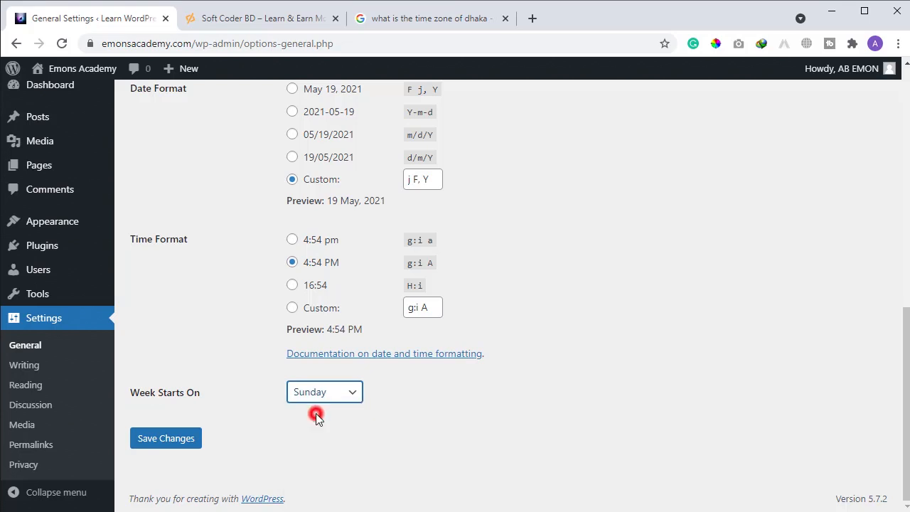
click(178, 441)
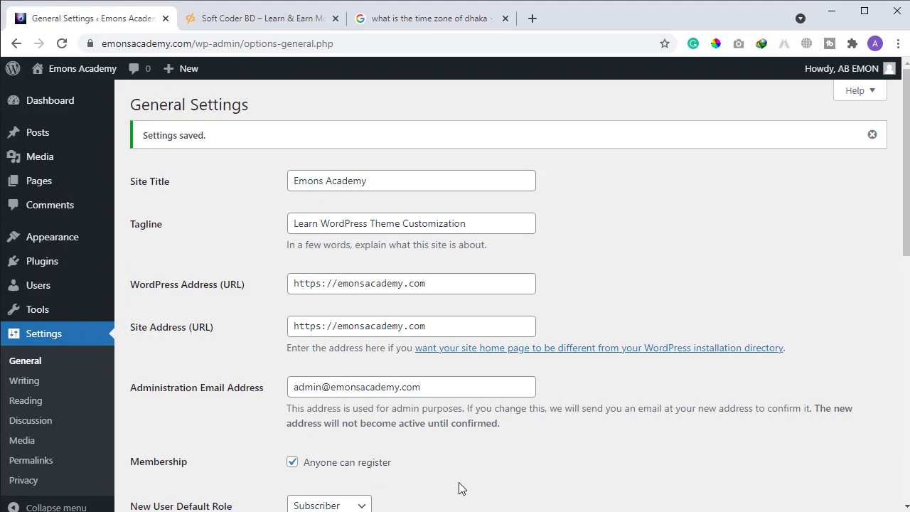
In the Writing settings, set the default post category to Bangla News.
scroll(265, 390, down, 1)
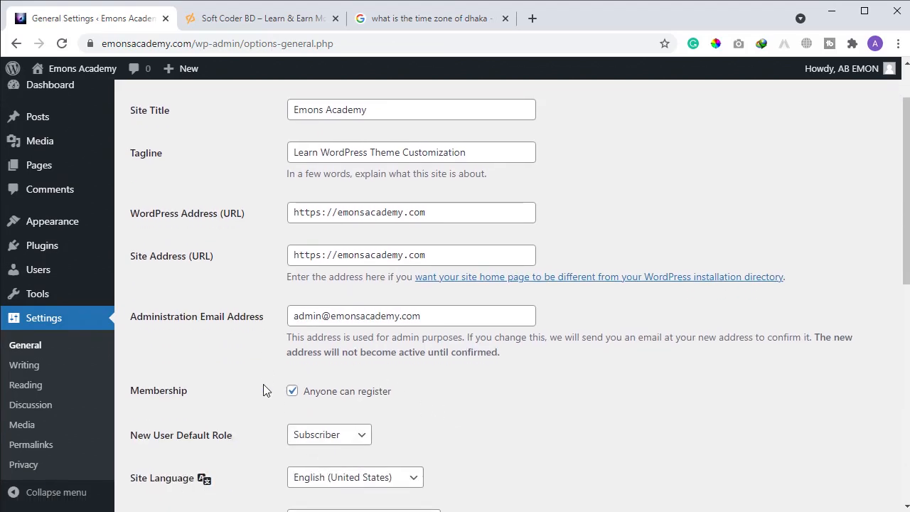
click(25, 364)
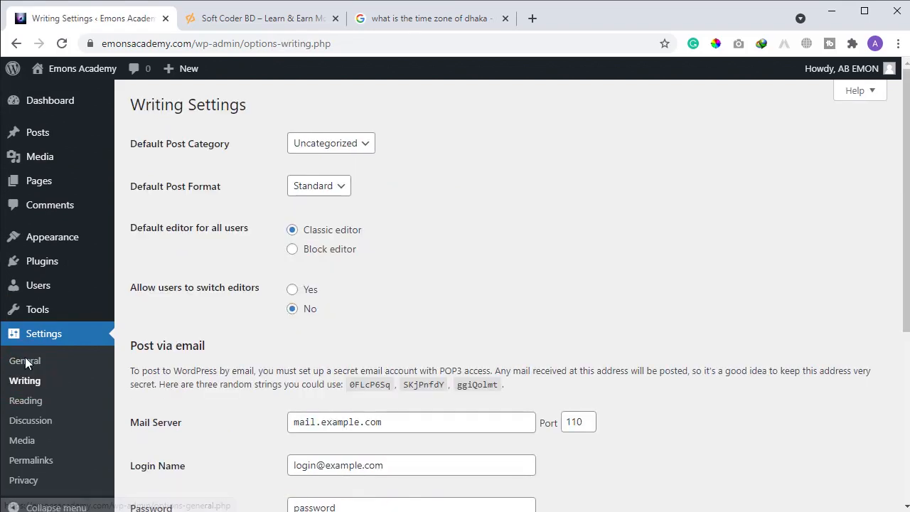
click(328, 151)
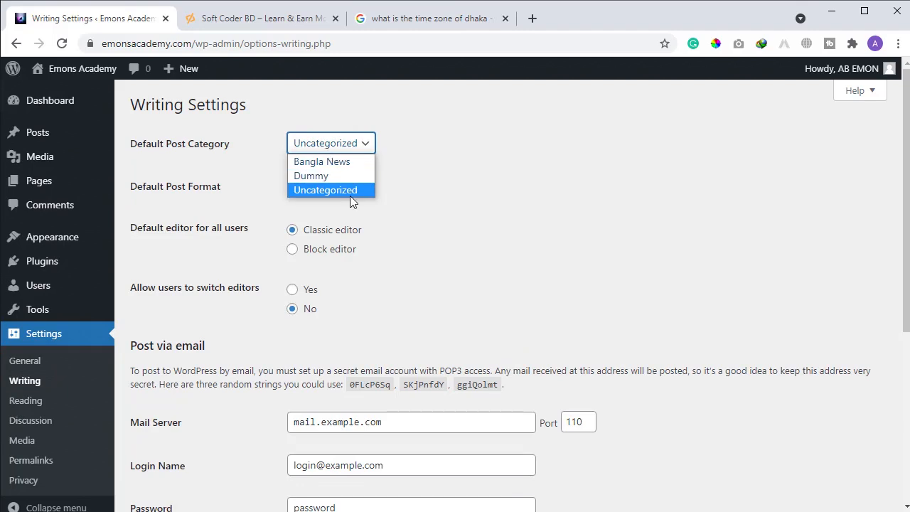
click(410, 203)
click(331, 148)
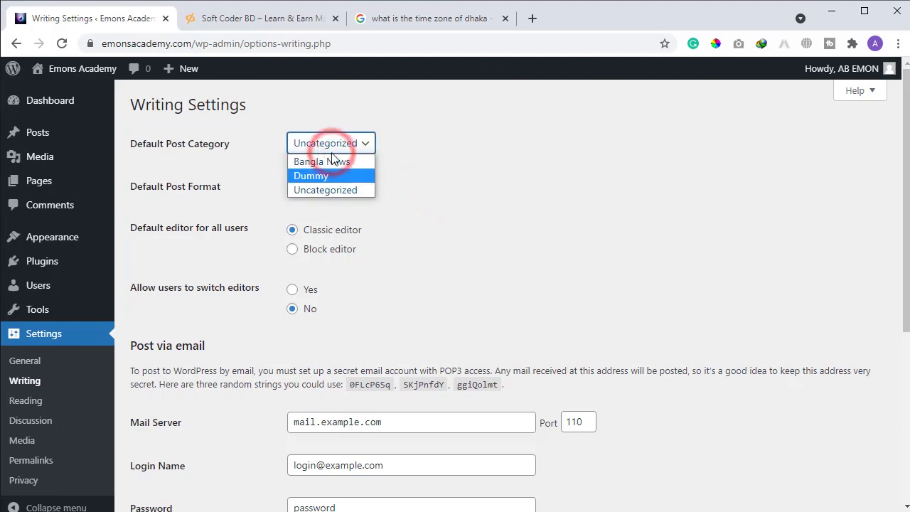
click(332, 162)
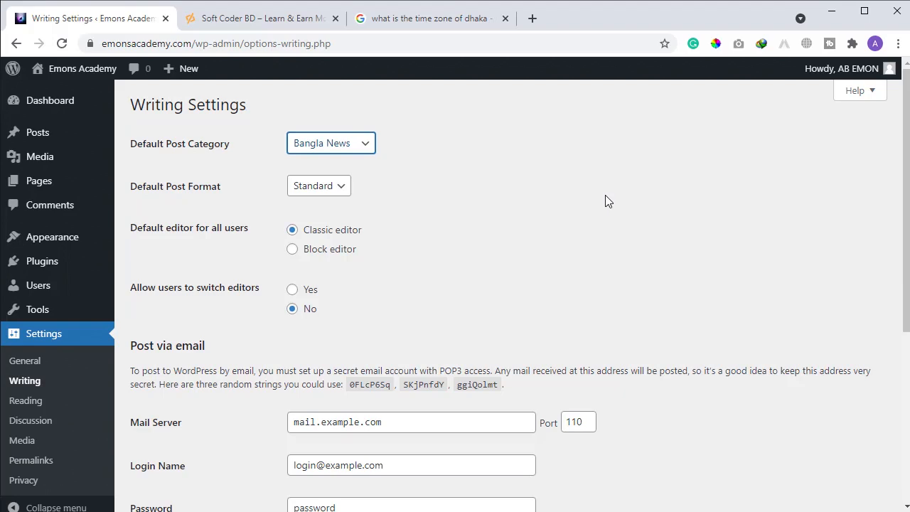
Choose Standard as the default post format.
click(329, 183)
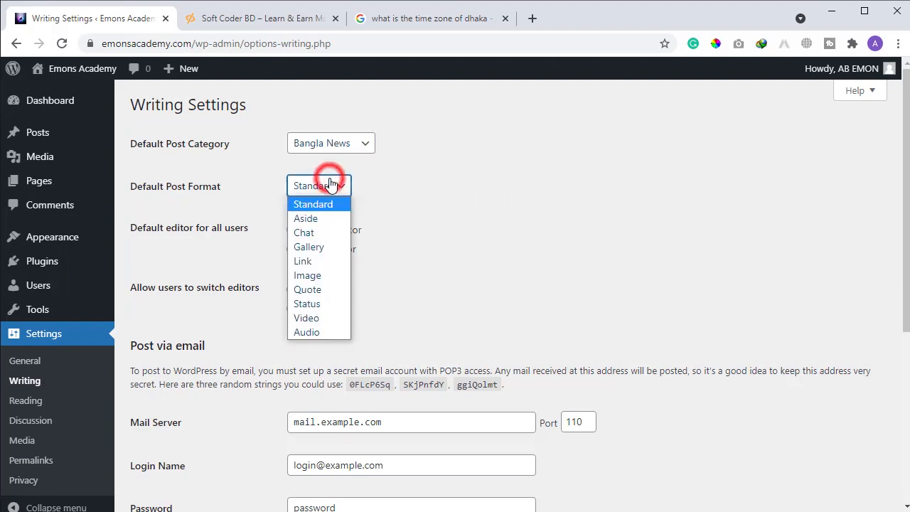
key(Down)
key(Down)
key(Down)
key(Down)
key(Down)
key(Down)
key(Down)
key(Down)
key(Down)
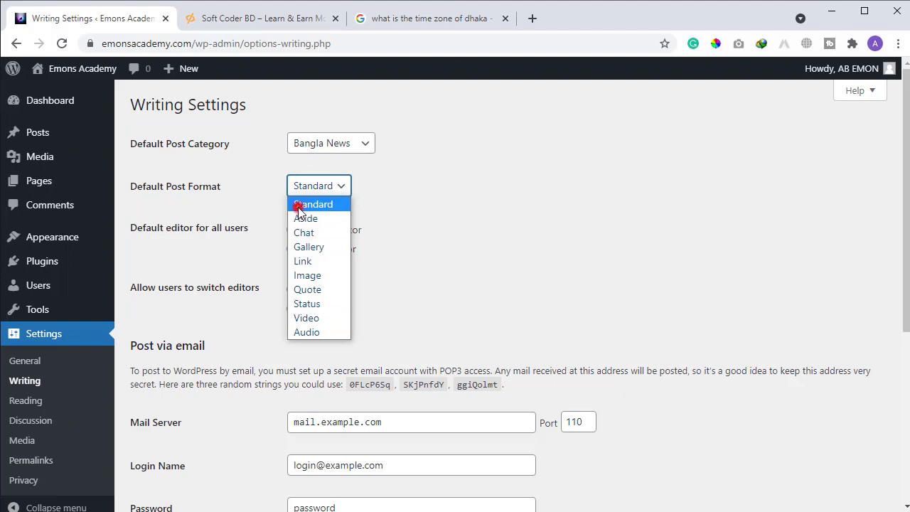
click(300, 204)
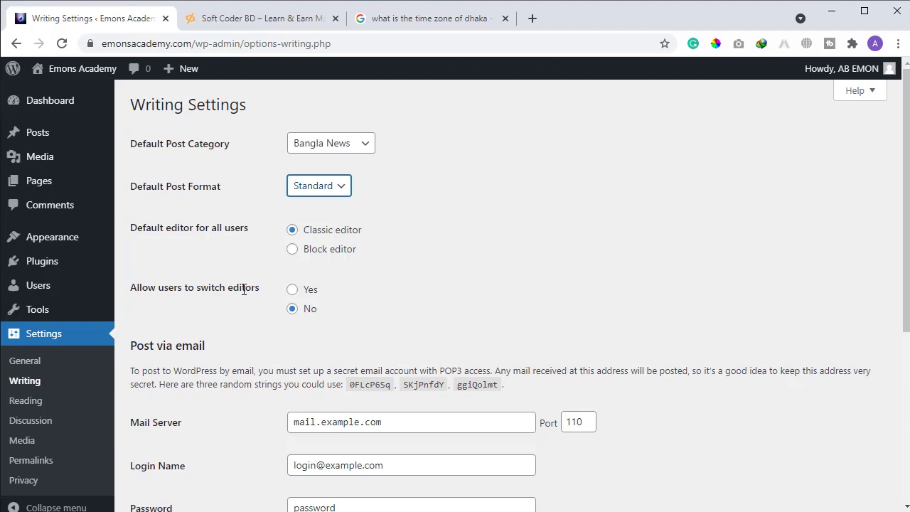
Allow users to switch editors and save the writing settings.
click(292, 290)
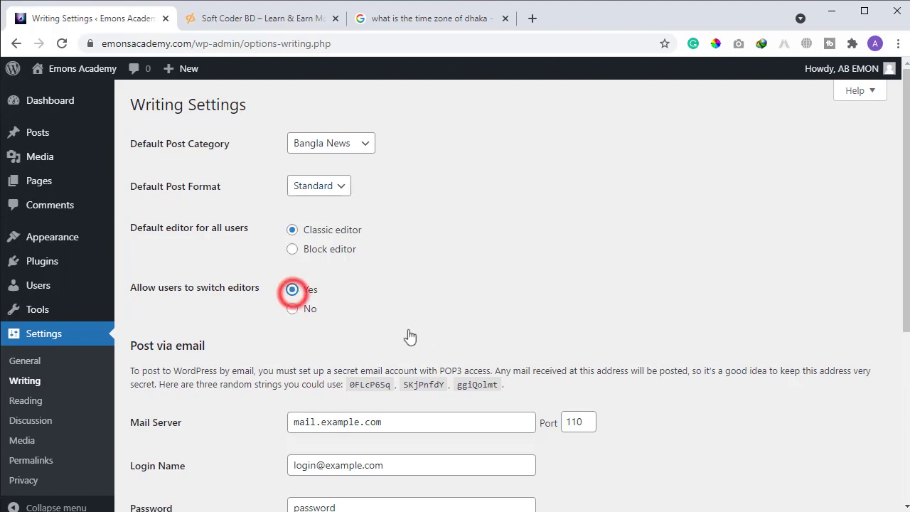
scroll(423, 334, down, 2)
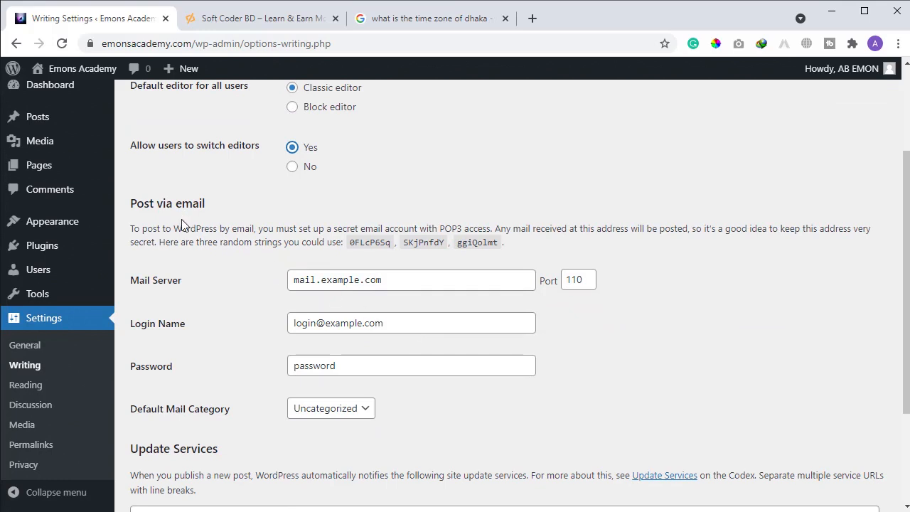
scroll(182, 225, down, 1)
scroll(284, 281, down, 1)
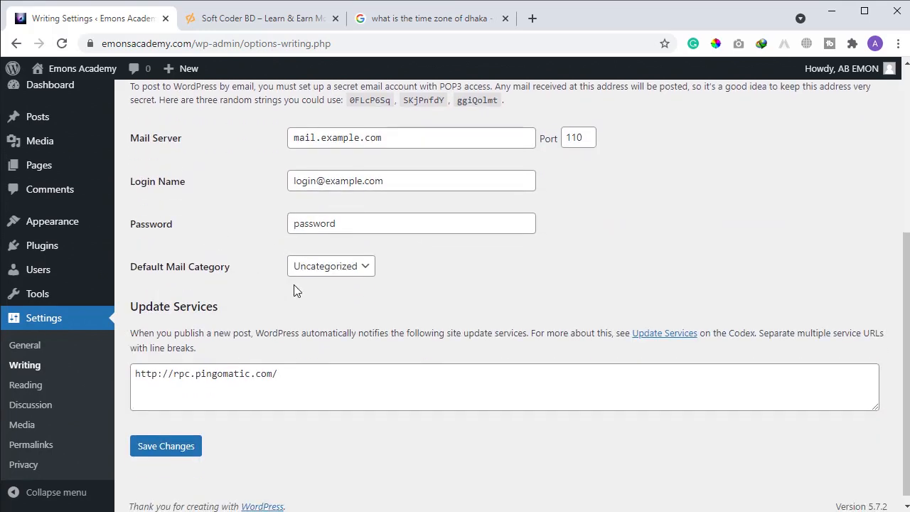
click(190, 449)
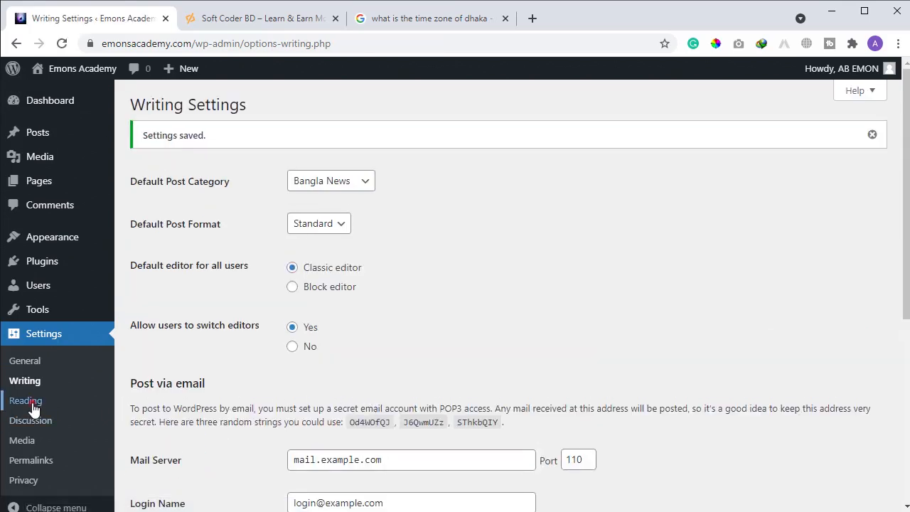
Open the Reading settings and examine the blog page post limit and the search engine visibility option.
click(25, 401)
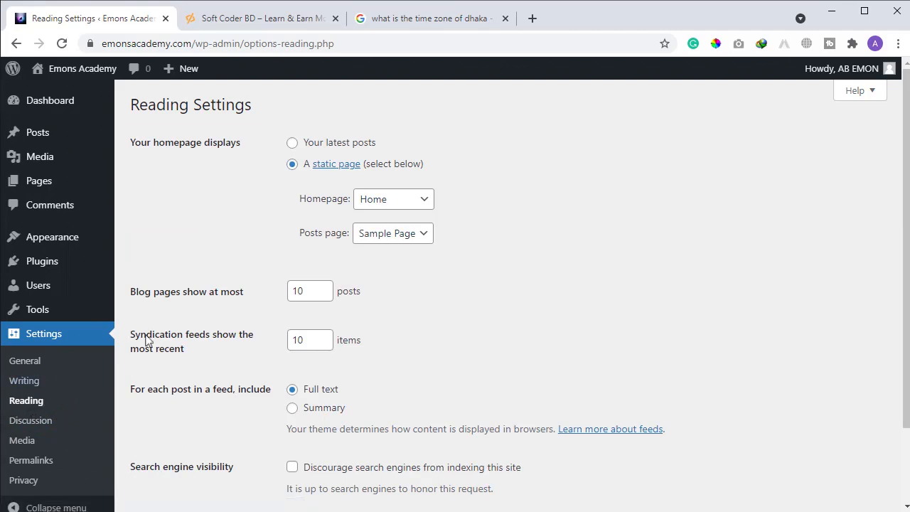
click(213, 292)
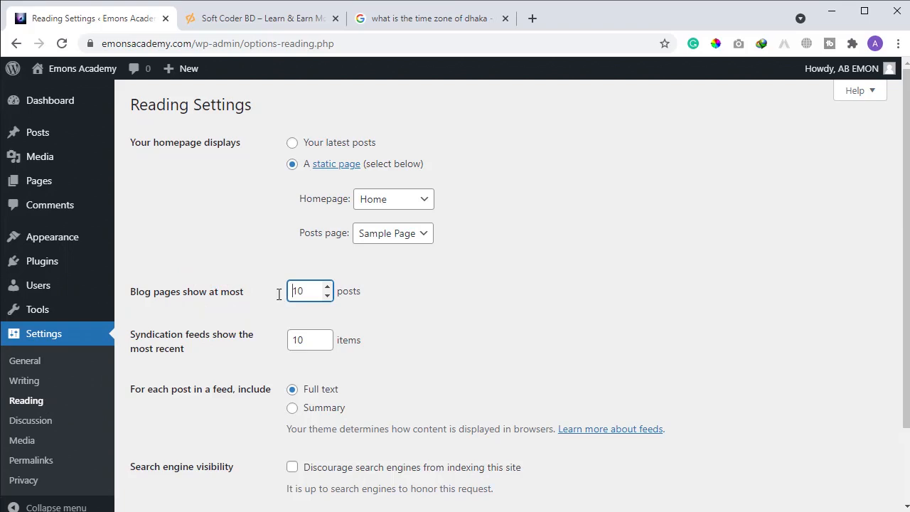
double_click(301, 293)
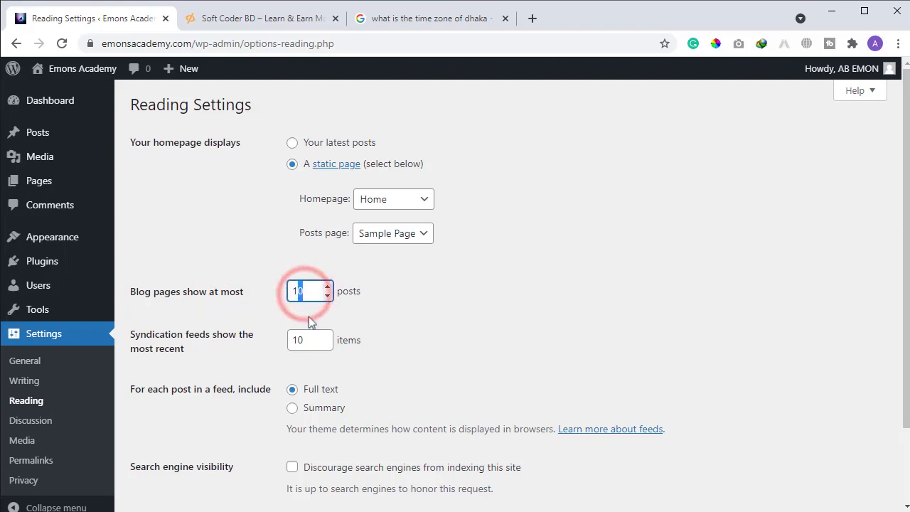
scroll(322, 353, down, 2)
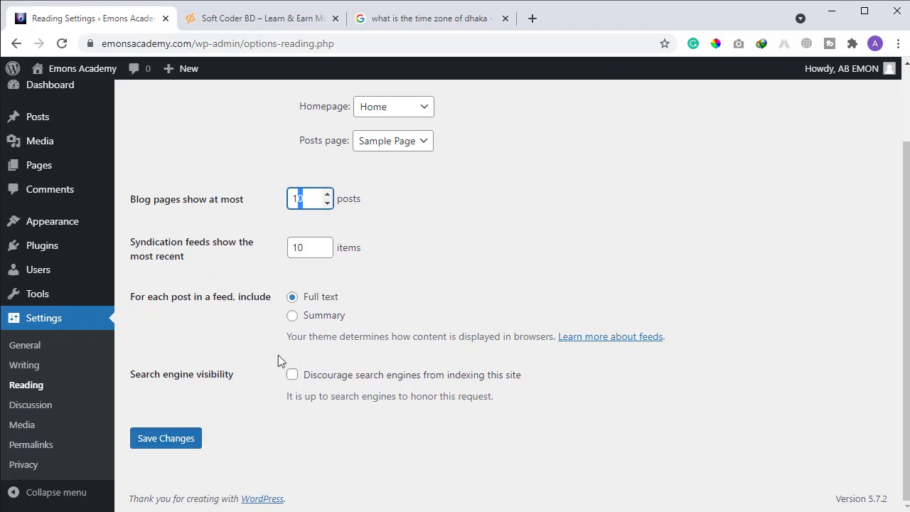
drag(122, 358, 539, 419)
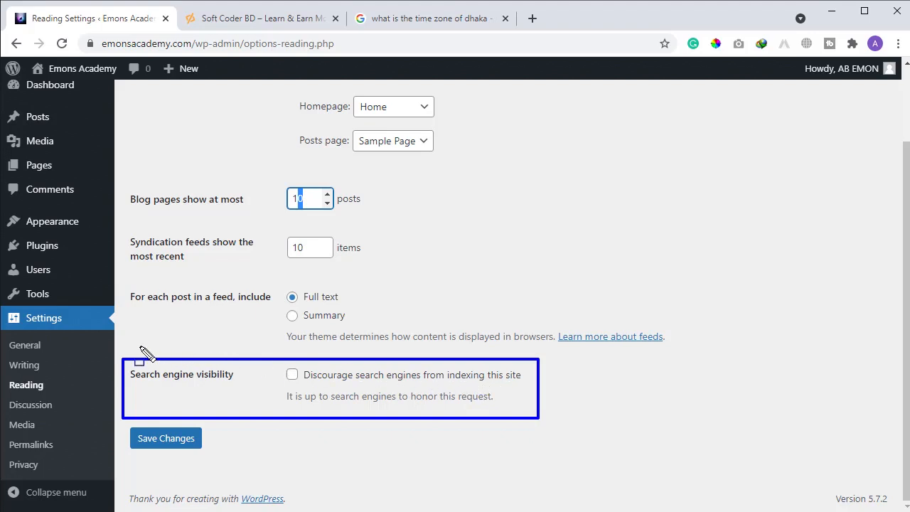
key(Escape)
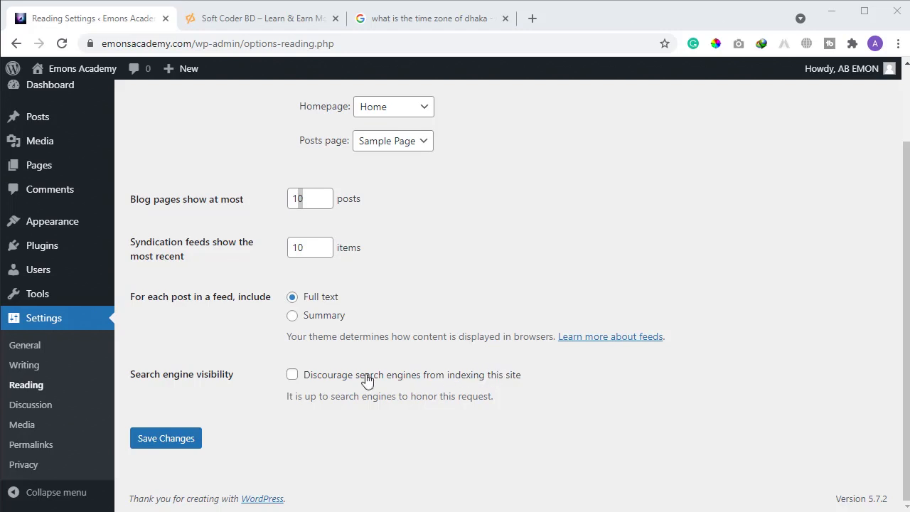
Turn the option discouraging search engine indexing on and back off, and save the reading settings.
click(295, 377)
click(292, 374)
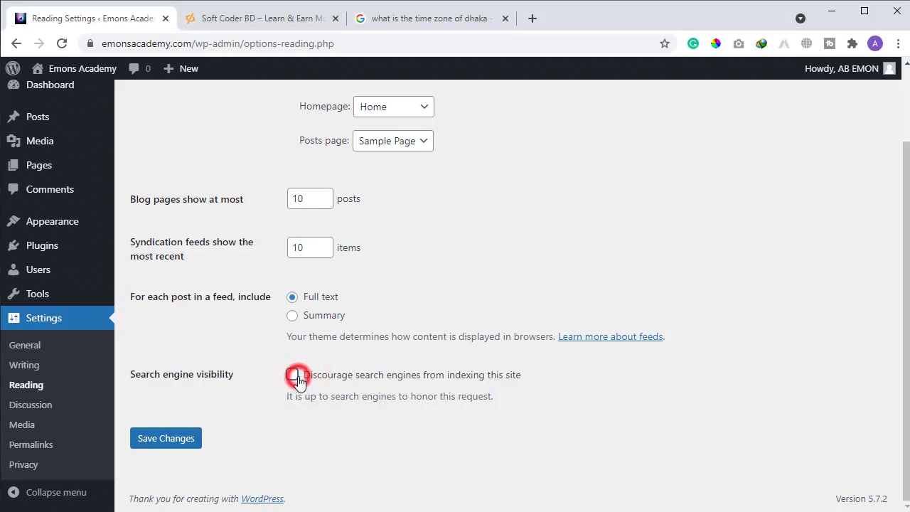
click(189, 445)
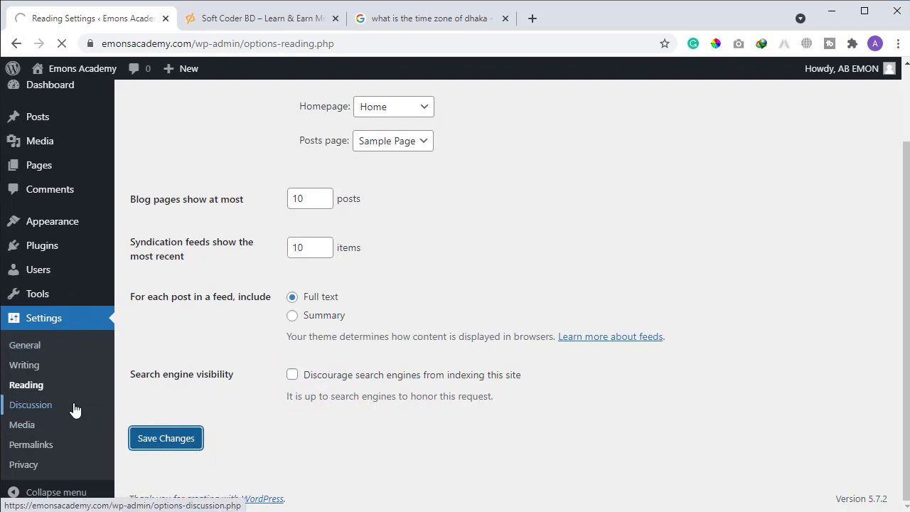
Open the Discussion settings and examine the default post settings and the comment options below them.
scroll(75, 411, down, 2)
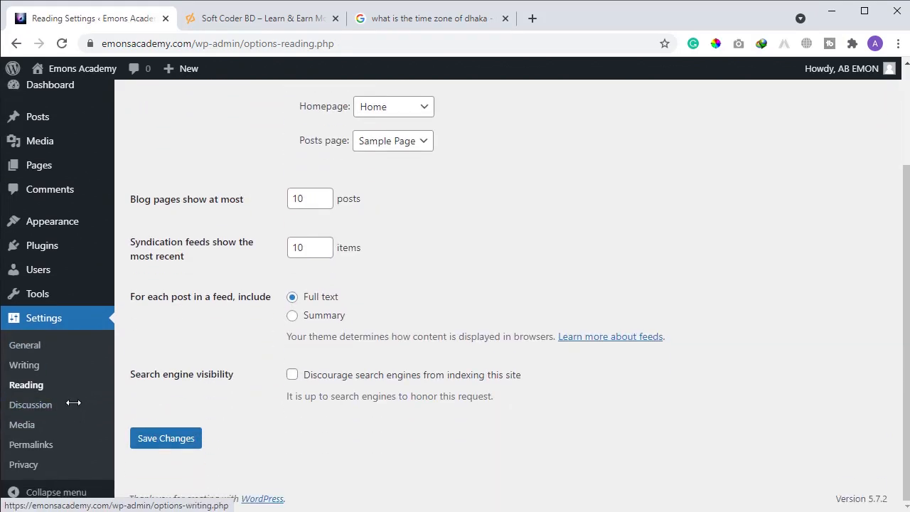
click(22, 411)
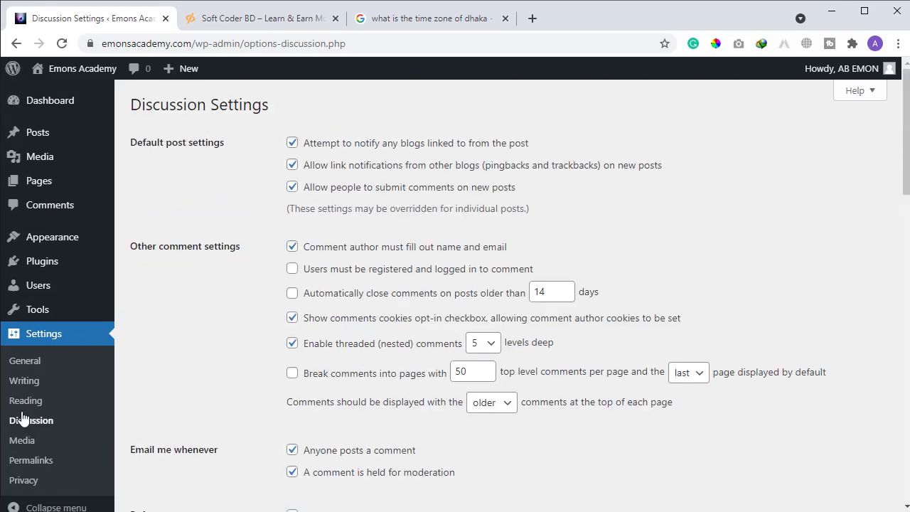
scroll(386, 294, down, 8)
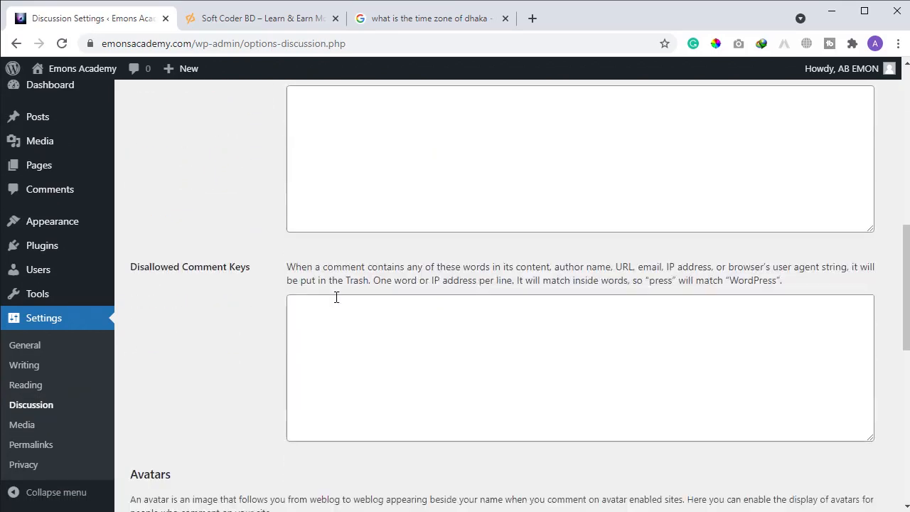
scroll(337, 297, up, 7)
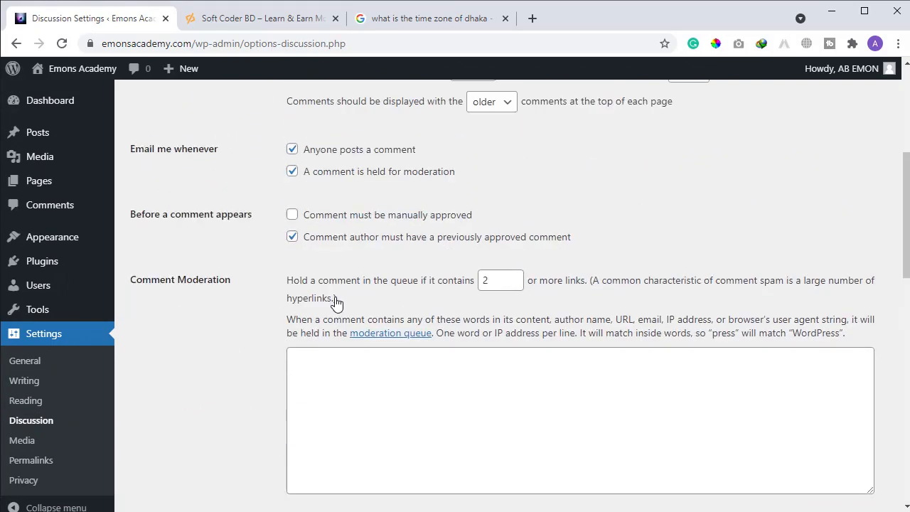
scroll(336, 303, up, 2)
double_click(131, 147)
drag(179, 149, 311, 144)
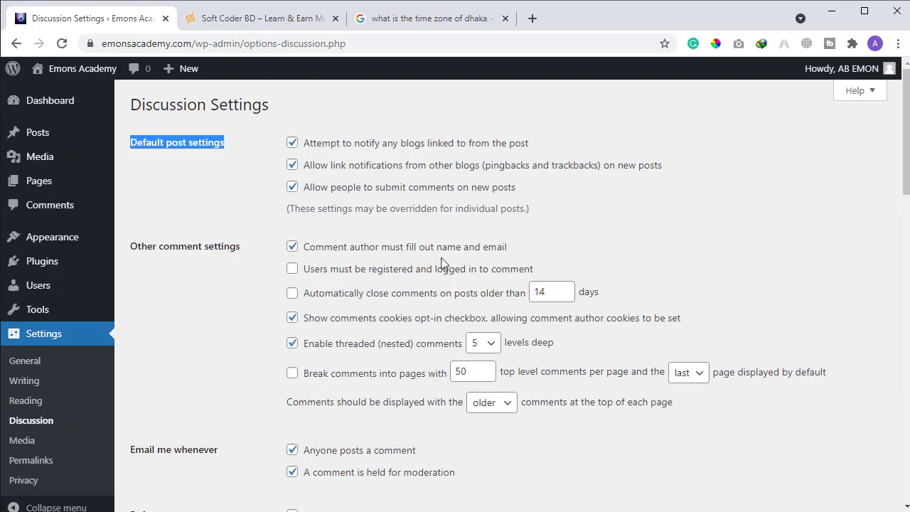
Require users to be registered and logged in to comment, and set the automatic comment closing period to 365 days.
click(515, 269)
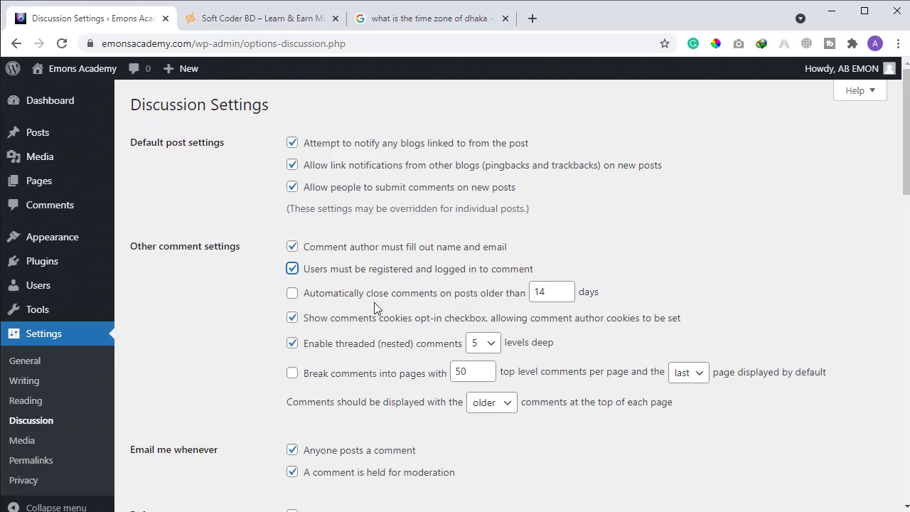
double_click(540, 292)
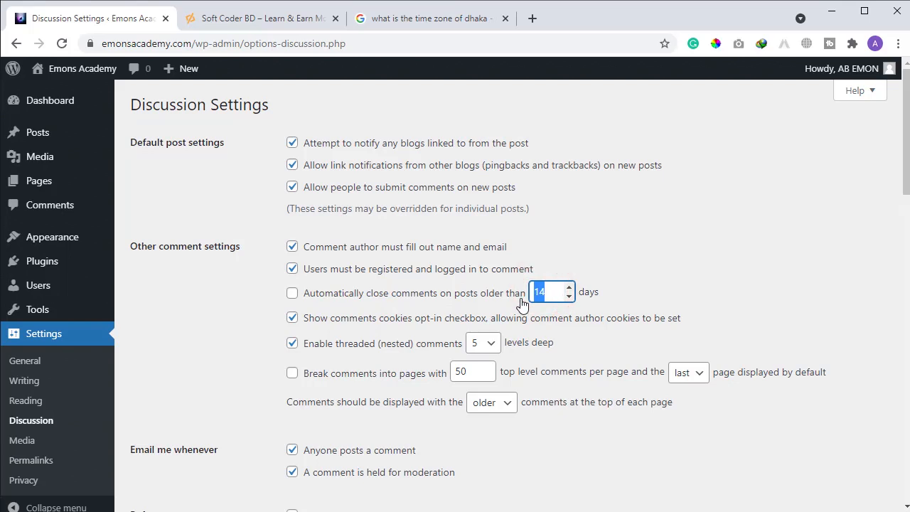
text(365)
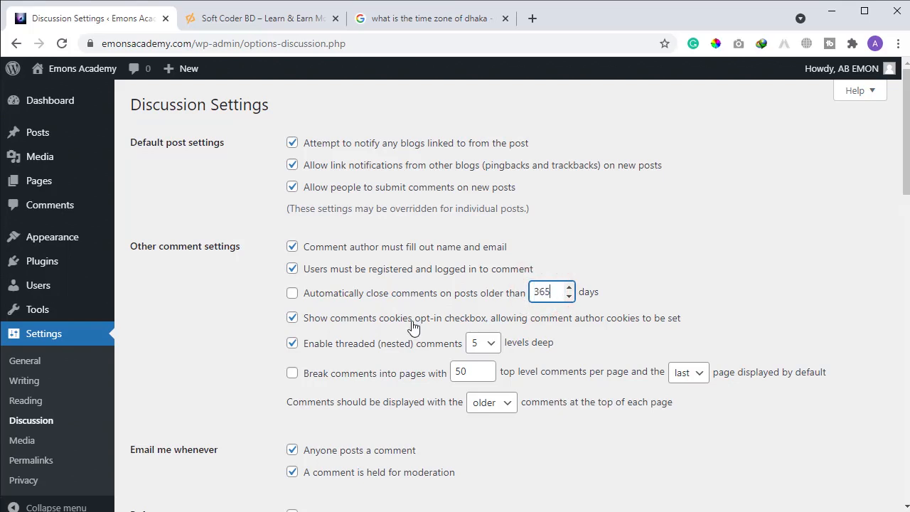
Turn the requirement for manual comment approval on and back off.
scroll(277, 319, down, 2)
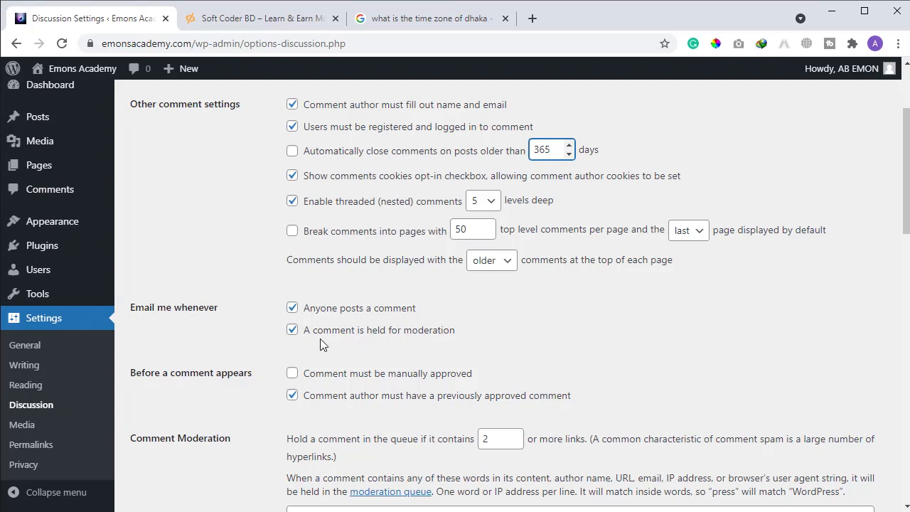
scroll(284, 334, down, 1)
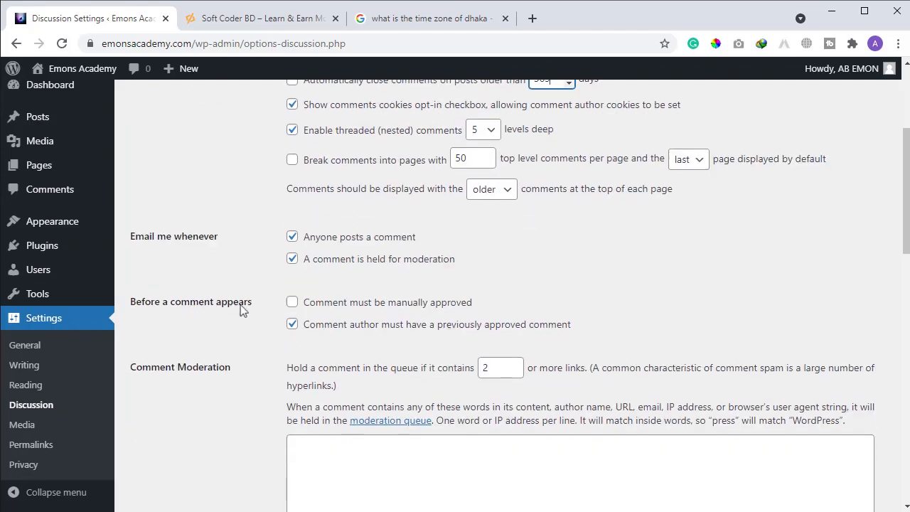
click(423, 309)
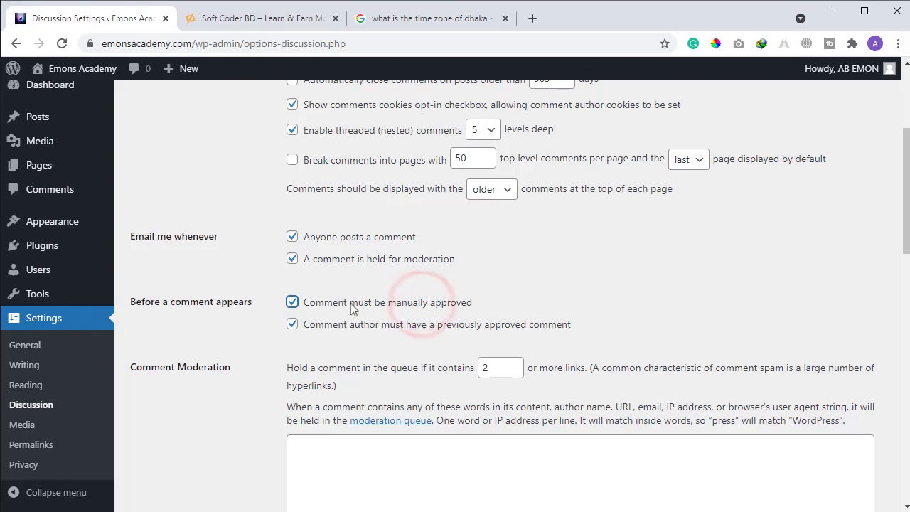
click(294, 304)
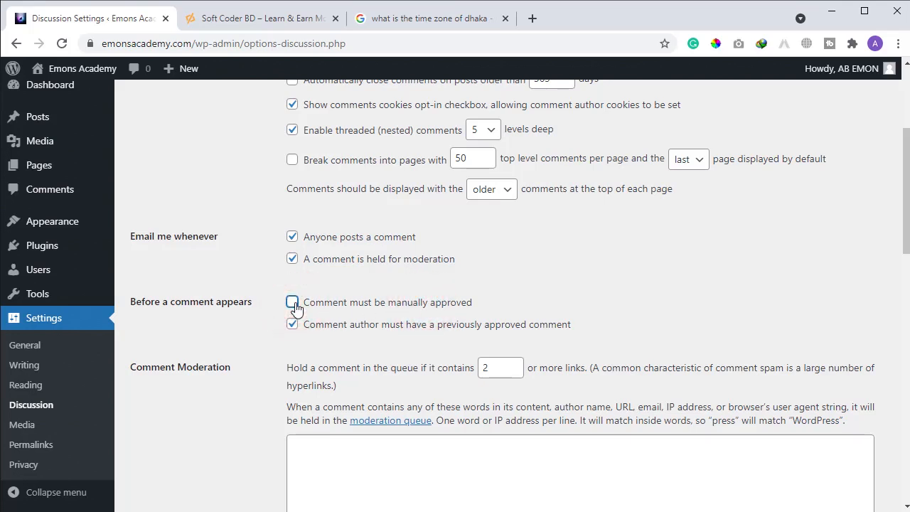
Enter "WordPress", enclosed in double quotation marks, as a disallowed comment key.
scroll(398, 364, down, 2)
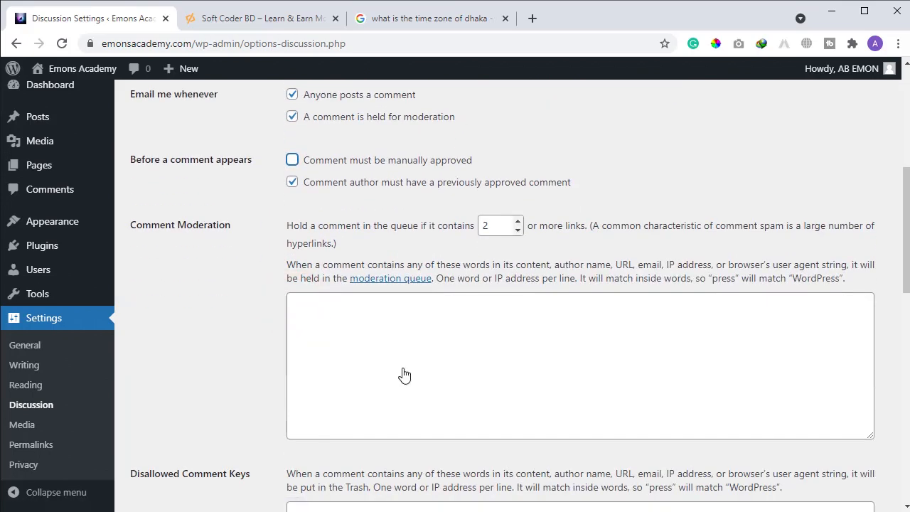
scroll(403, 373, down, 3)
scroll(404, 367, down, 1)
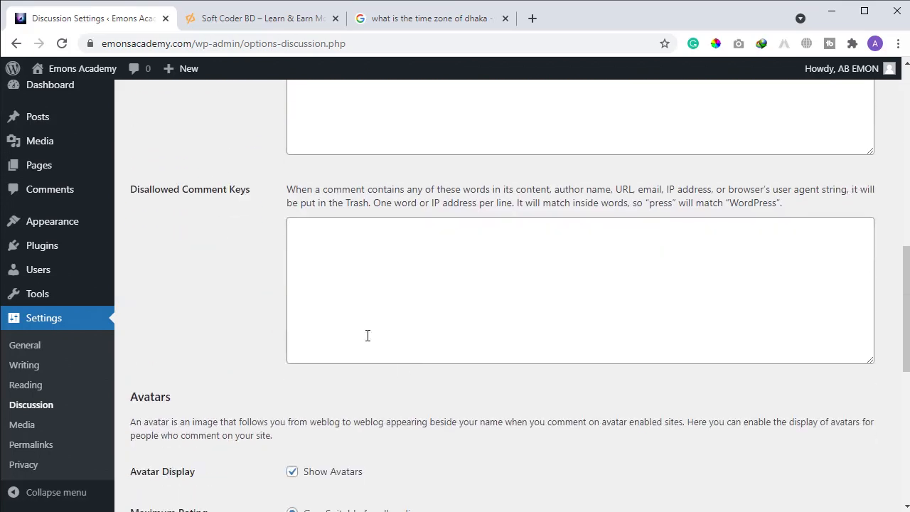
scroll(329, 302, down, 1)
click(389, 235)
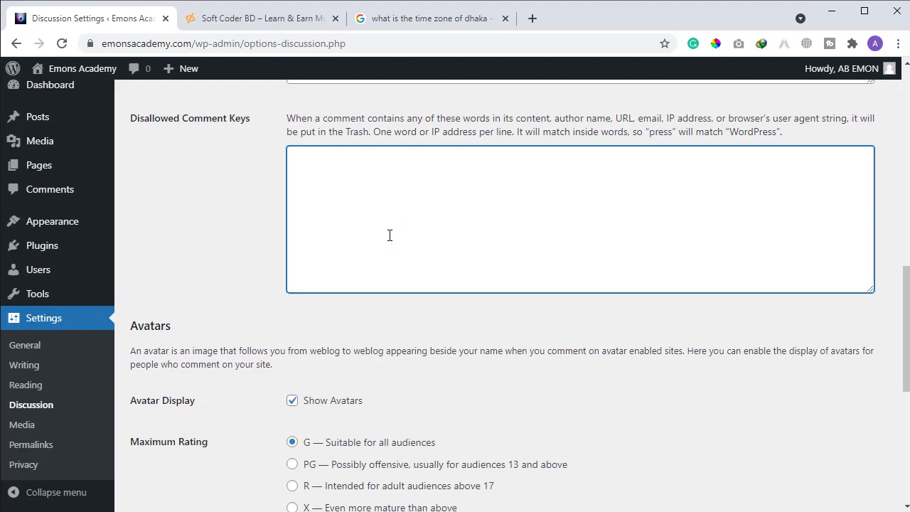
text(WordPress)
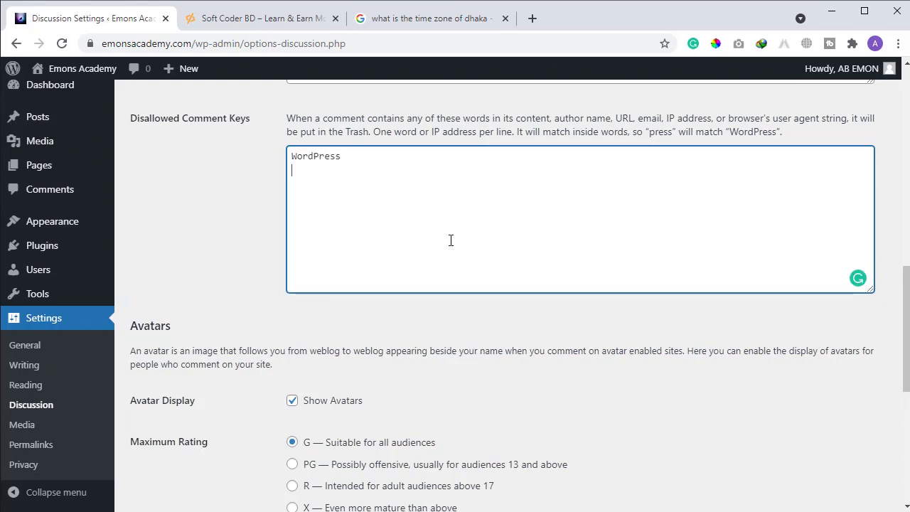
click(362, 162)
text(")
click(290, 155)
text(")
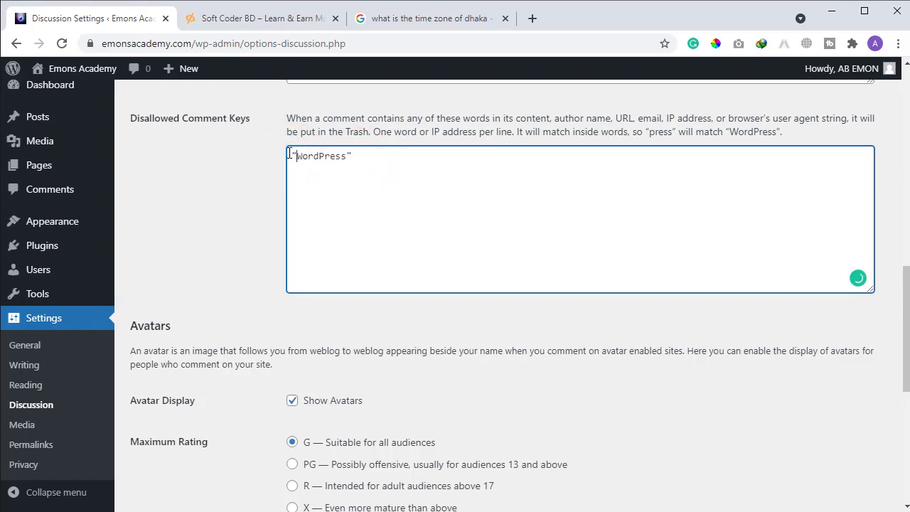
Save the discussion settings, keeping Mystery Person as the default avatar.
scroll(290, 157, down, 5)
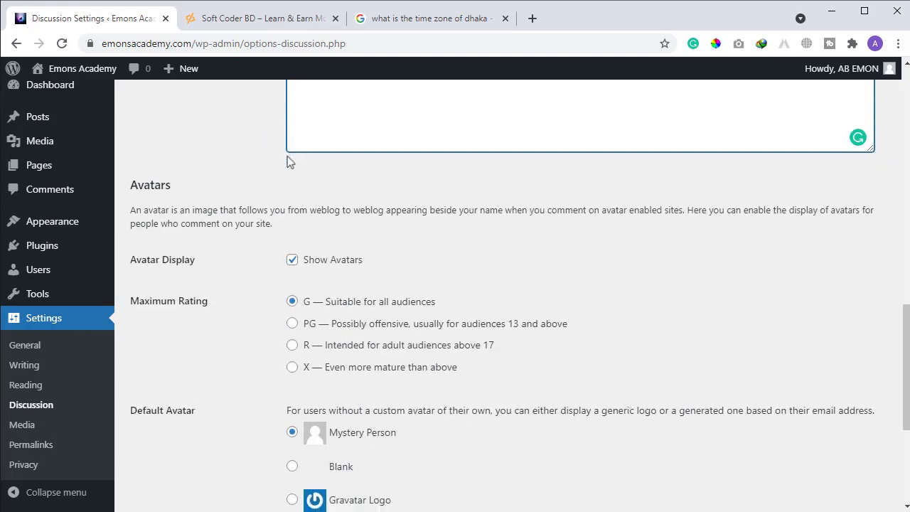
click(184, 485)
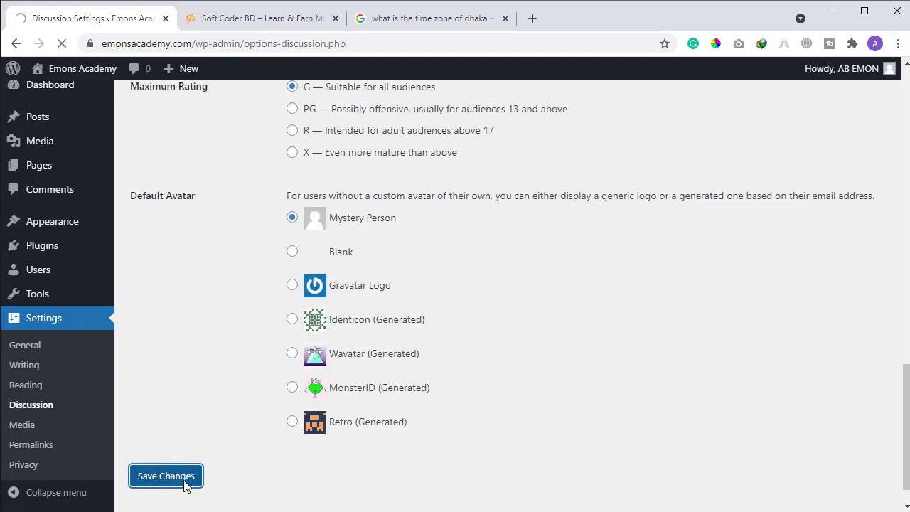
click(220, 15)
click(85, 17)
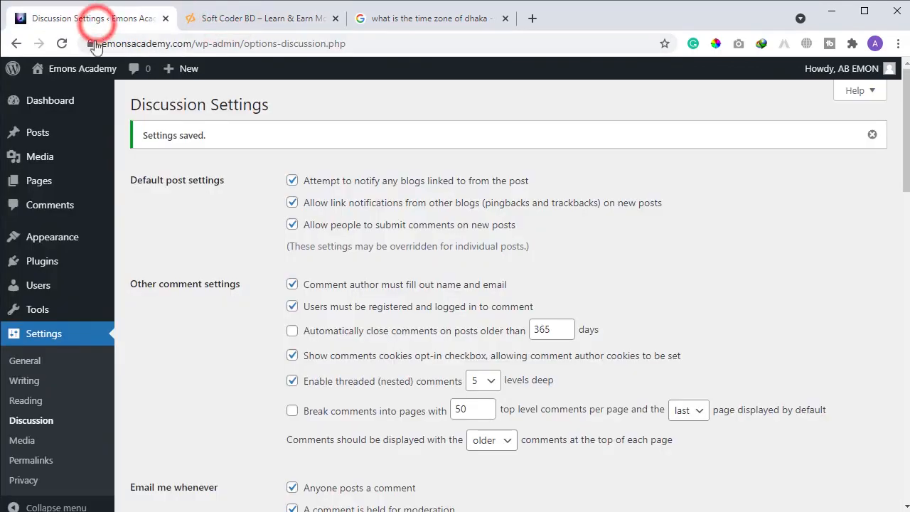
Open the live site in a new browser tab and go to the protected post "Where does it come from?" through Sample Page.
mouse_move(32, 89)
right_click(84, 88)
click(121, 93)
click(198, 22)
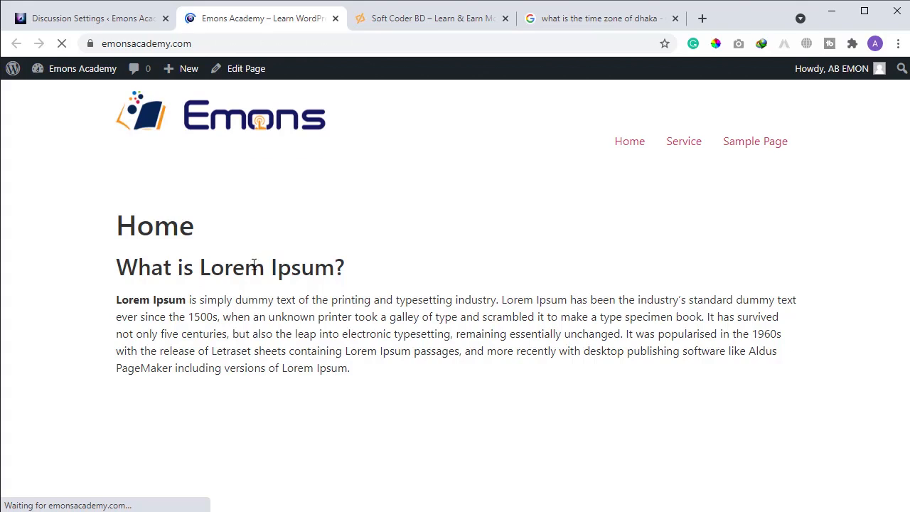
click(737, 151)
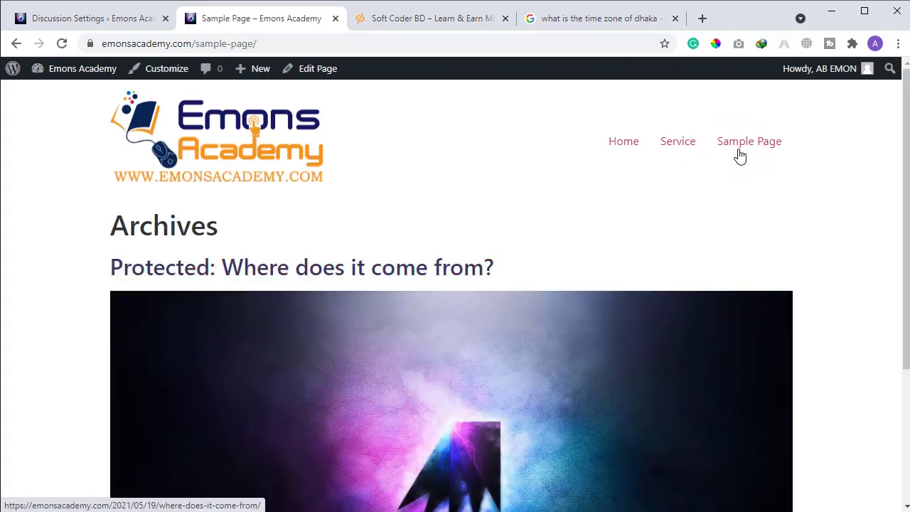
scroll(740, 155, down, 3)
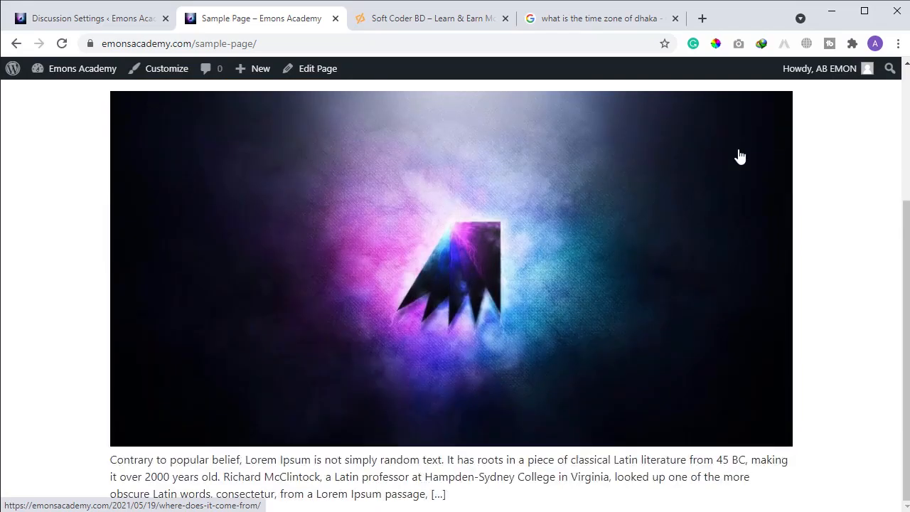
scroll(382, 245, up, 3)
click(304, 262)
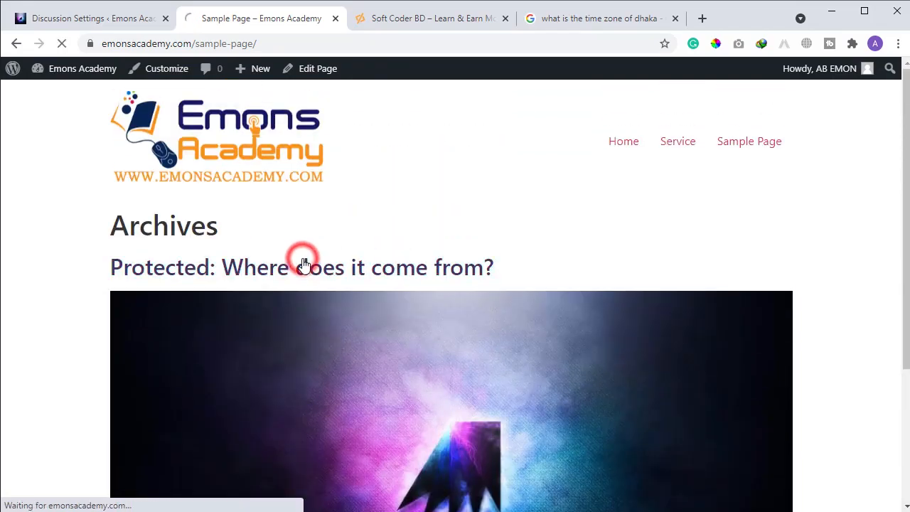
Post the comment "WordPress" in the reply form below the post.
scroll(290, 285, down, 15)
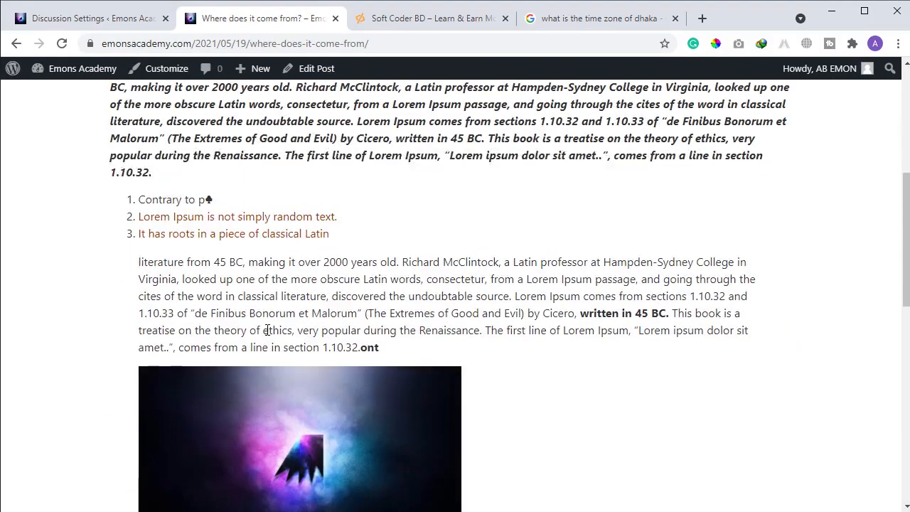
click(210, 341)
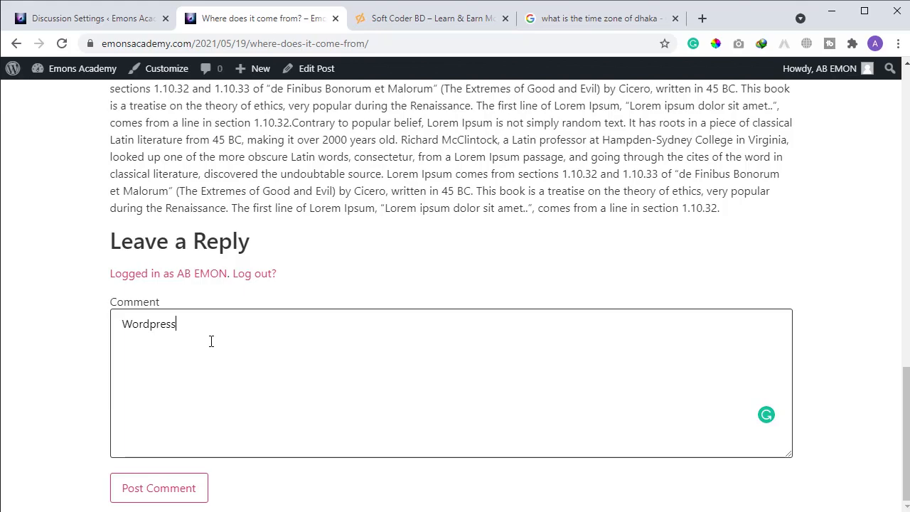
click(153, 494)
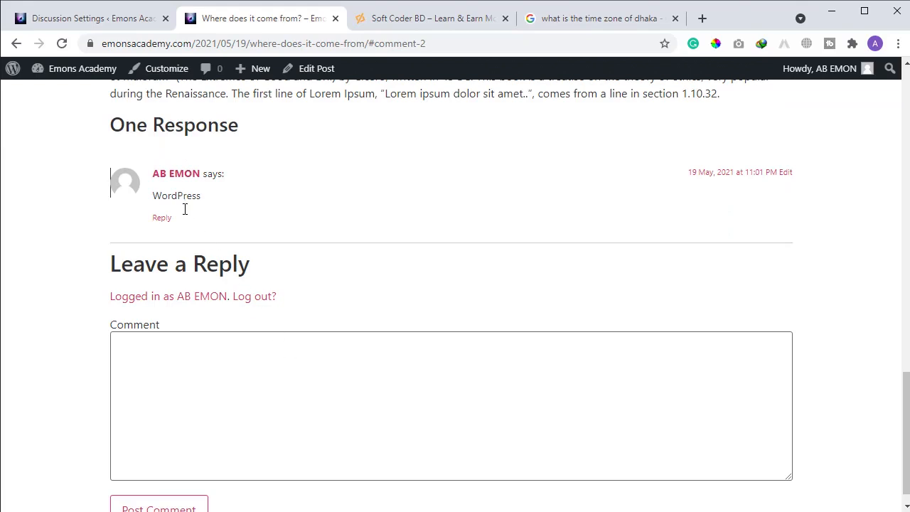
Check the admin comments list for the new comment, and reload the post to examine its responses.
click(85, 17)
click(60, 43)
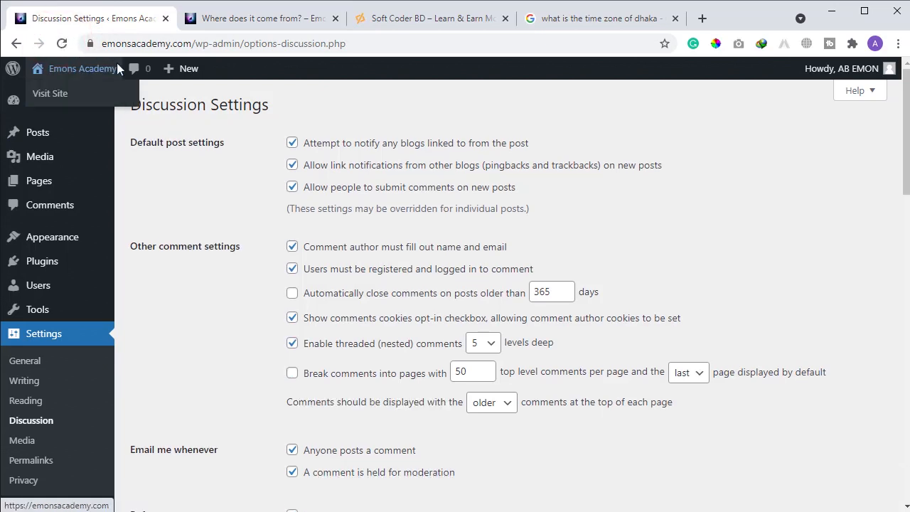
click(139, 75)
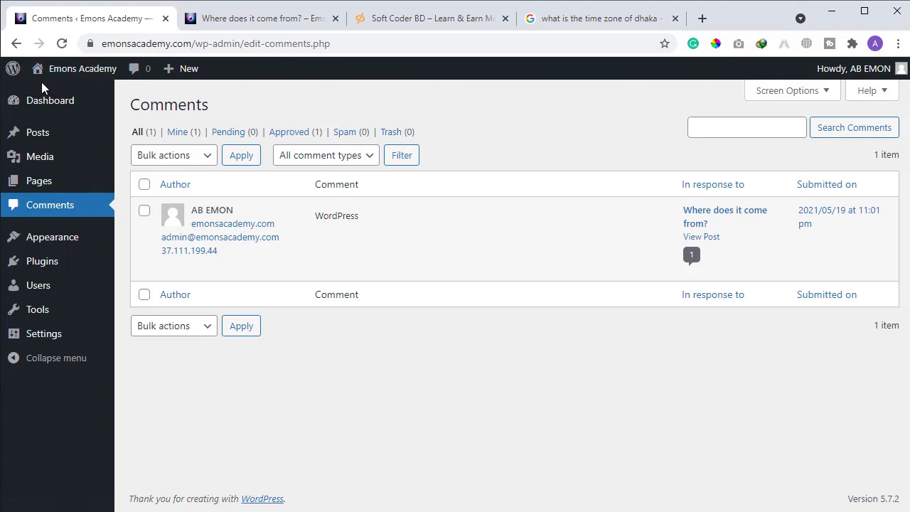
mouse_move(43, 88)
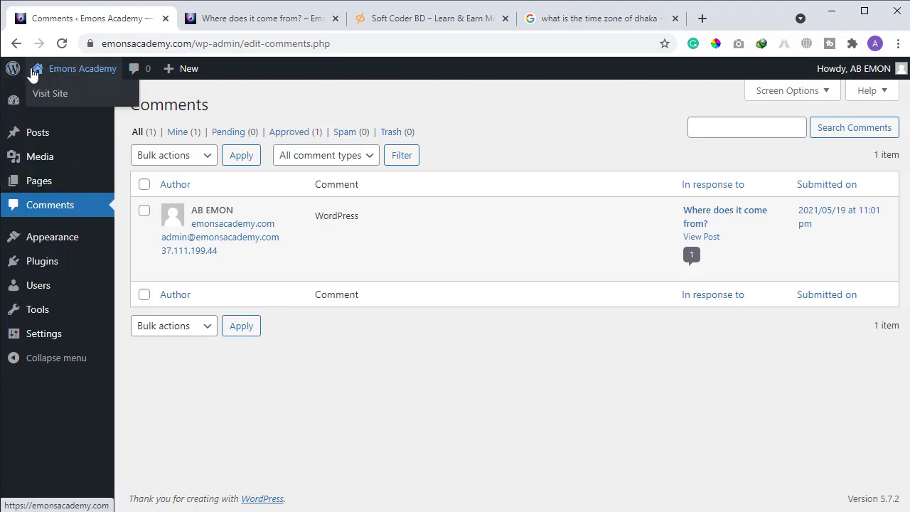
click(17, 44)
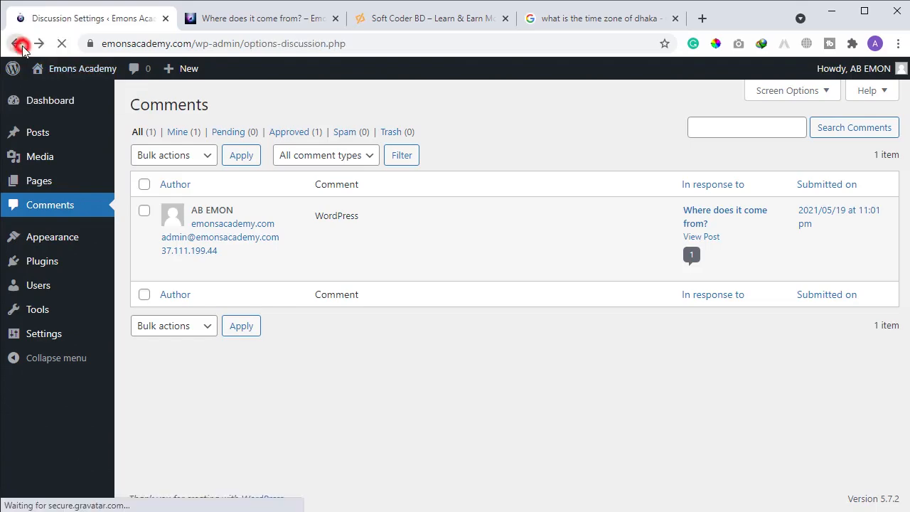
click(238, 22)
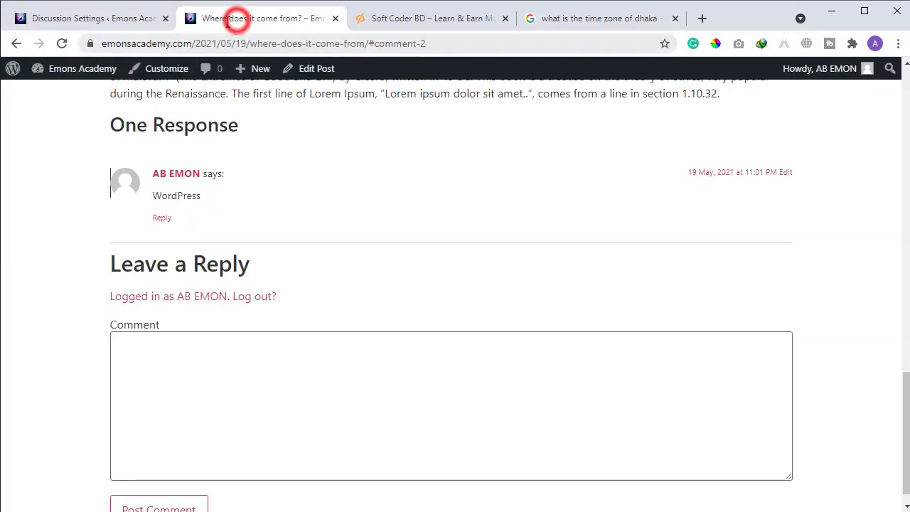
click(62, 43)
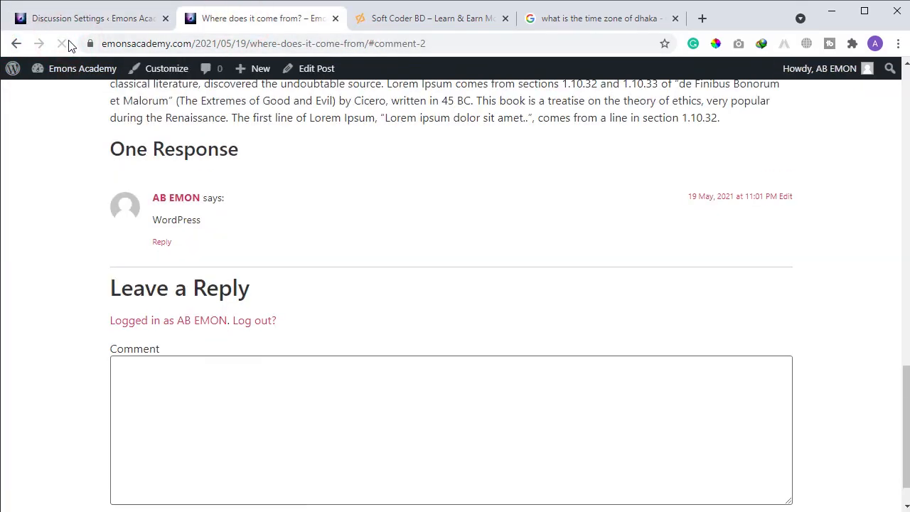
Return to the Discussion Settings page and save the settings with Mystery Person as the default avatar.
click(90, 17)
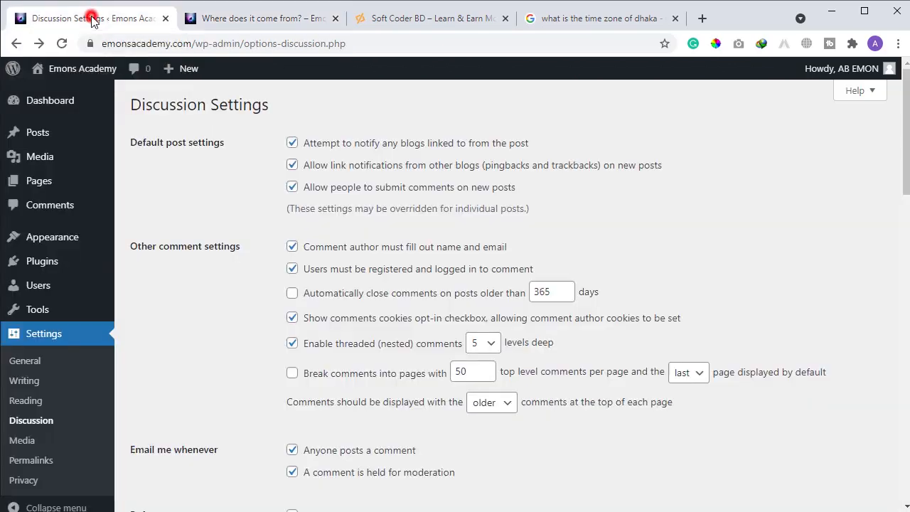
scroll(92, 22, down, 4)
scroll(93, 21, down, 8)
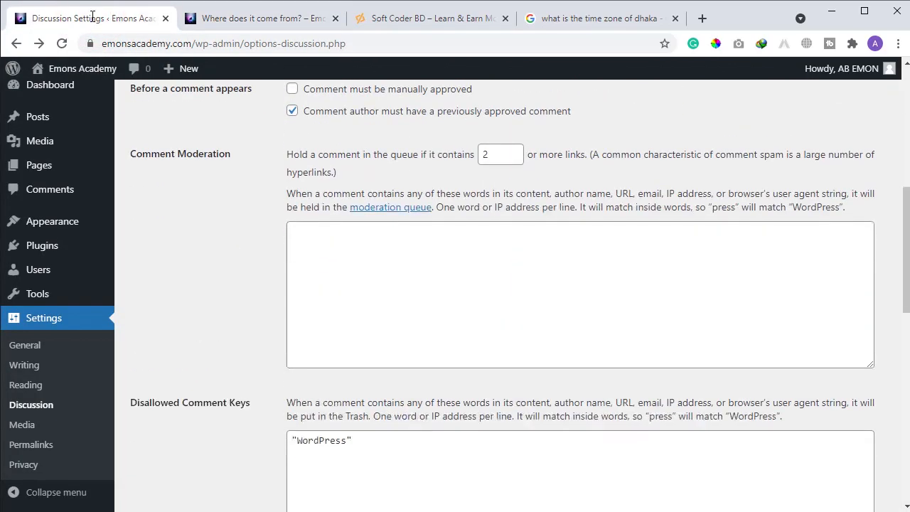
scroll(476, 402, down, 3)
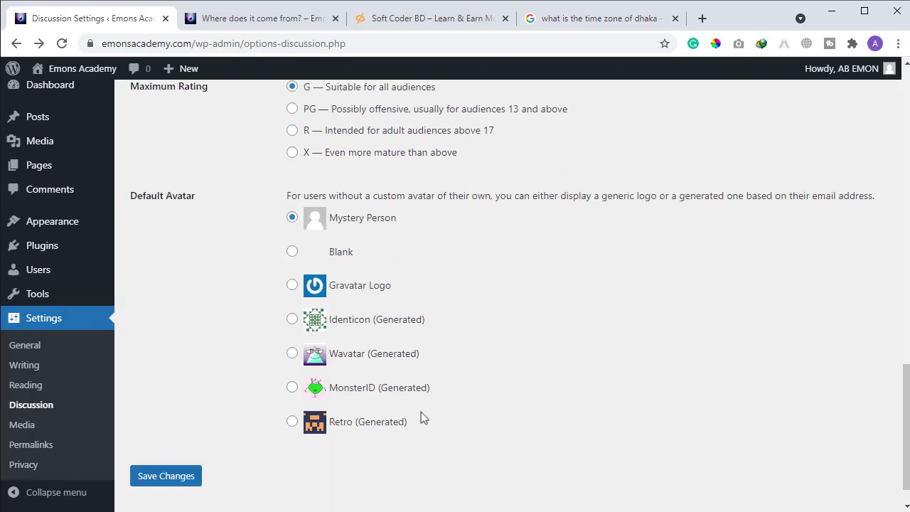
click(166, 475)
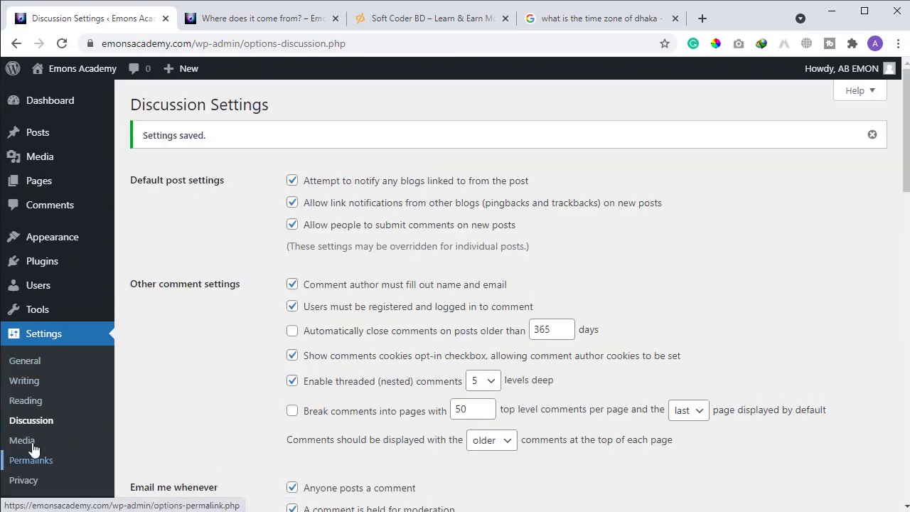
Look over the Media settings, and save the site's permalink structure as Post name.
click(32, 444)
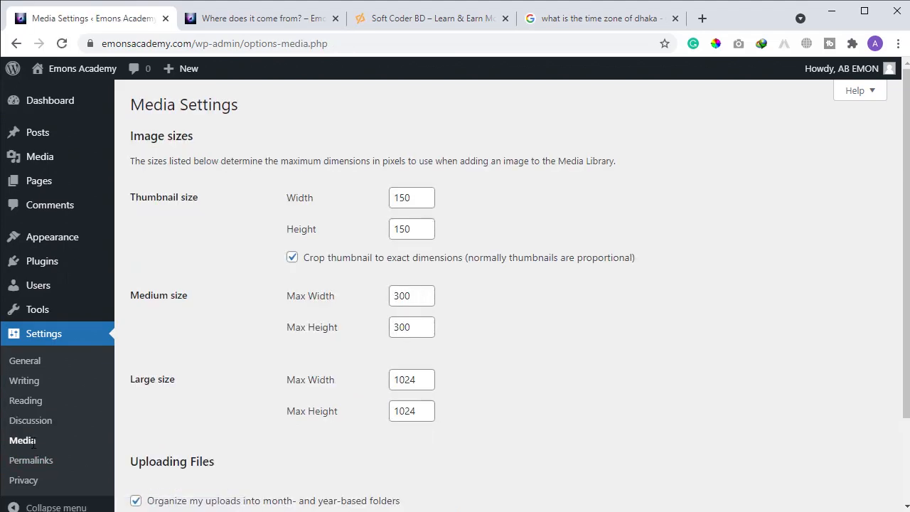
scroll(34, 442, down, 3)
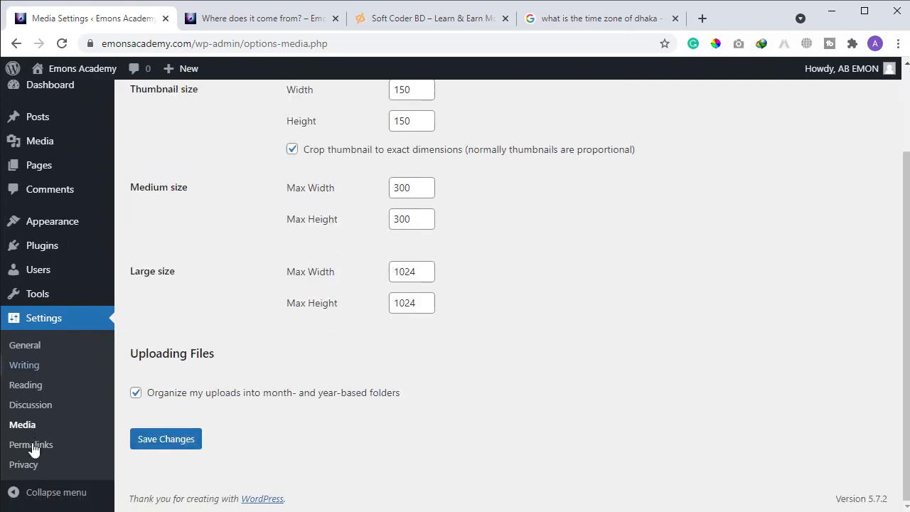
click(28, 444)
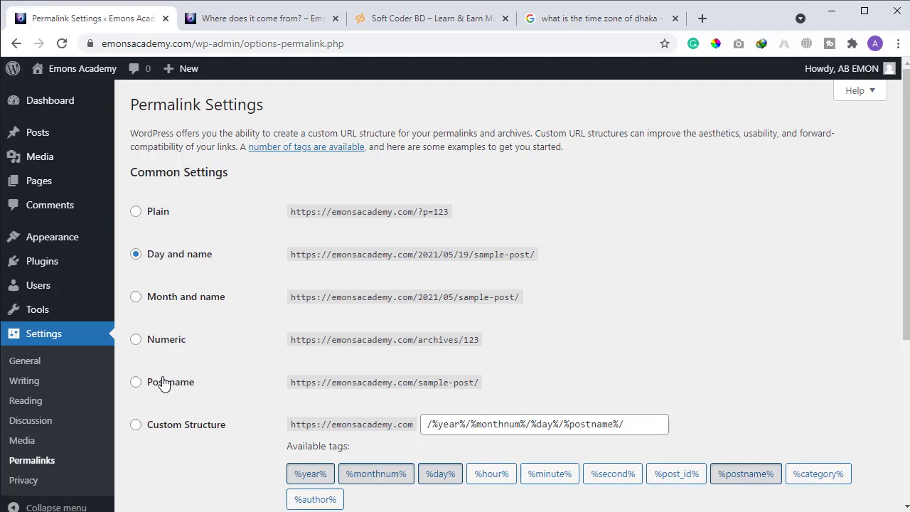
click(163, 382)
scroll(284, 369, down, 2)
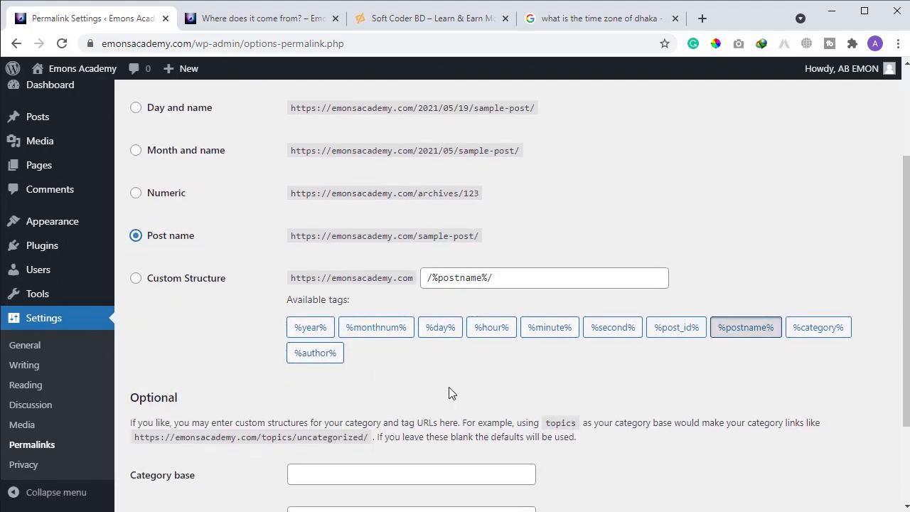
scroll(448, 390, down, 2)
click(167, 440)
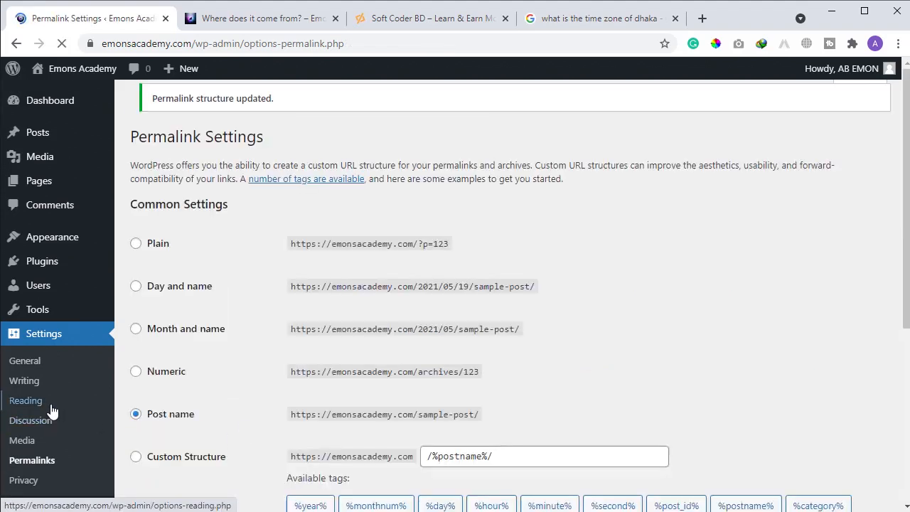
Open the site's Privacy settings.
scroll(50, 419, down, 3)
click(24, 466)
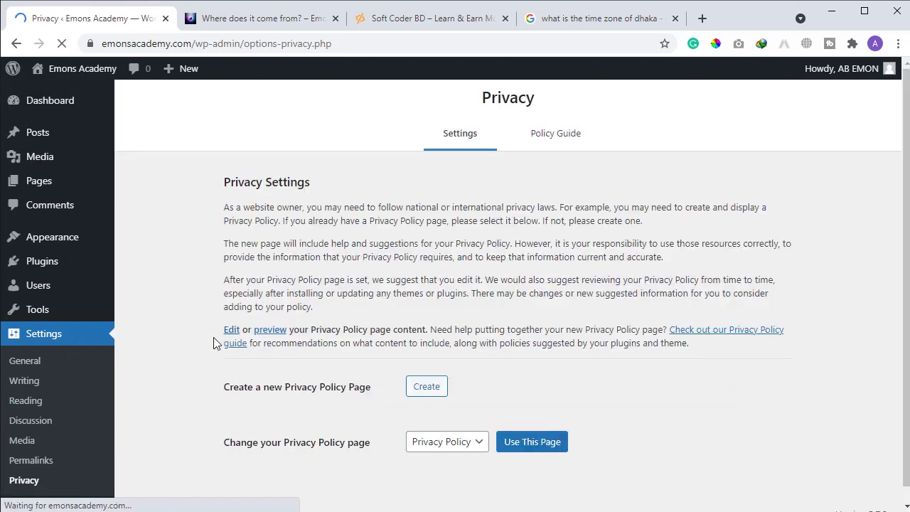
scroll(270, 352, down, 1)
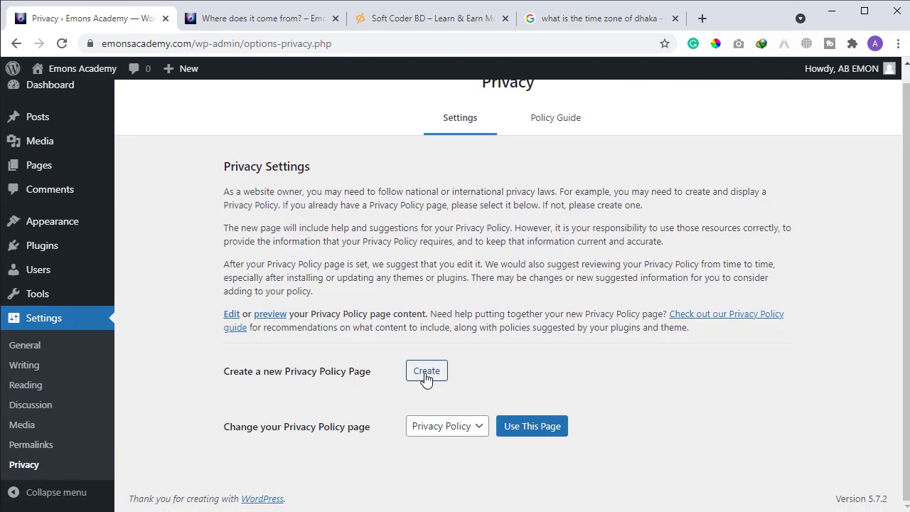
Examine the privacy policy page linked in the footer of the Soft Coder BD site as an example.
click(417, 5)
key(End)
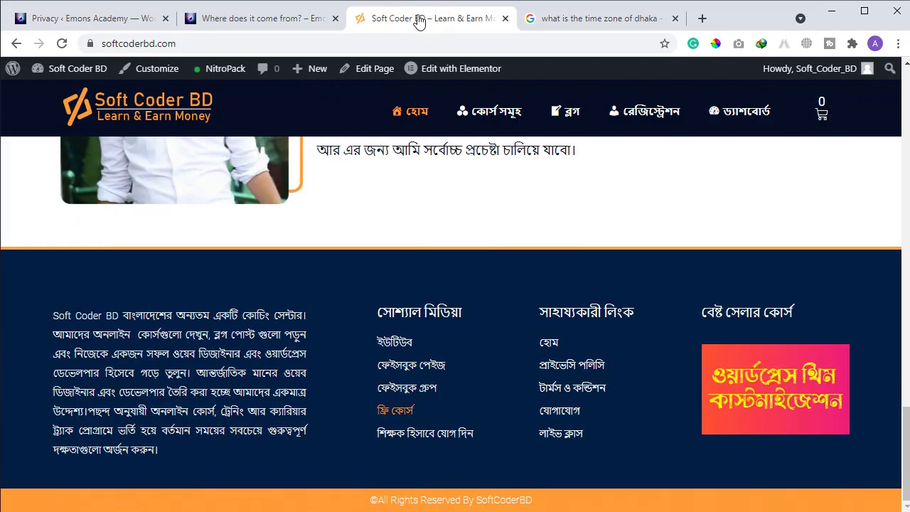
click(548, 371)
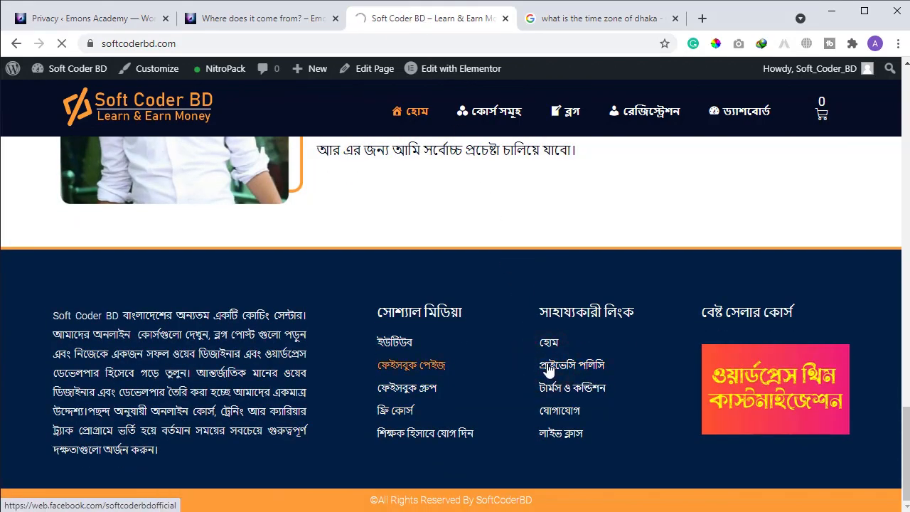
click(404, 21)
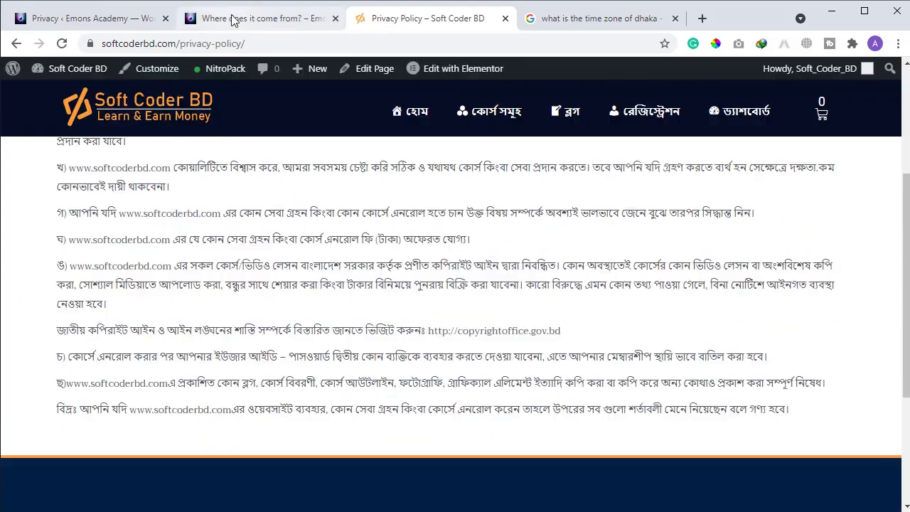
Return to the Emons Academy Privacy settings and create a new Privacy Policy page.
click(234, 20)
click(105, 17)
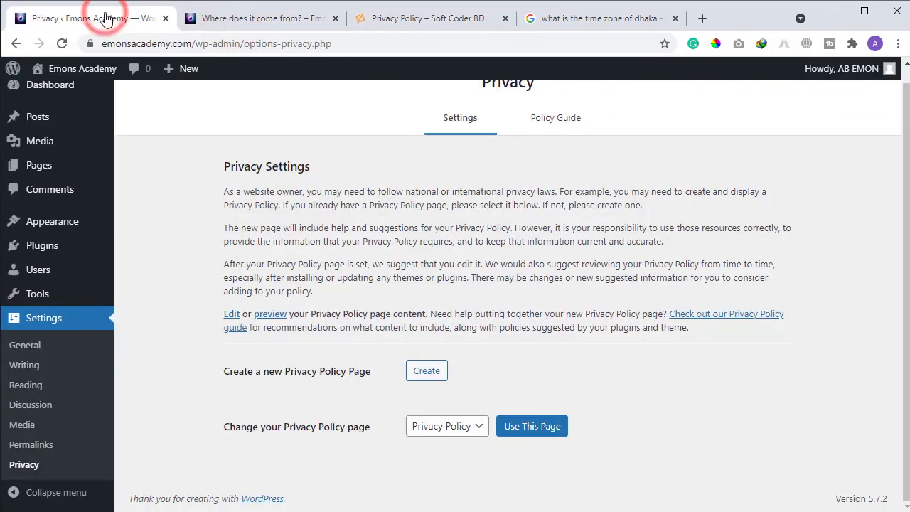
click(441, 425)
click(440, 425)
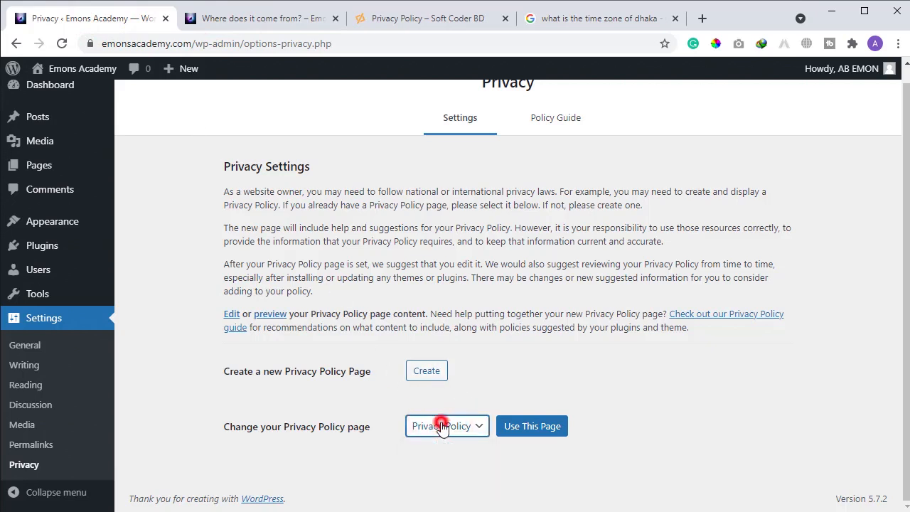
click(422, 371)
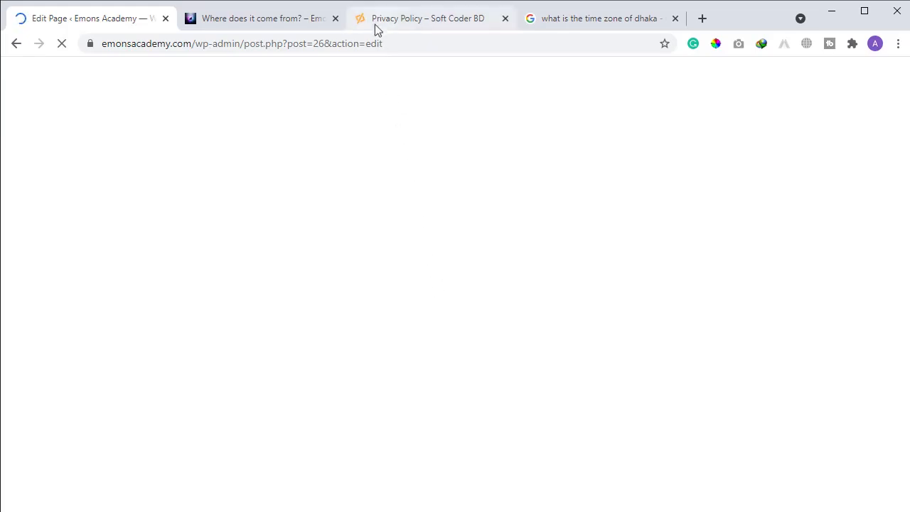
Search Google for "privacy policy generator" in the Soft Coder BD browser tab and open privacypolicygenerator.info.
click(375, 25)
click(453, 42)
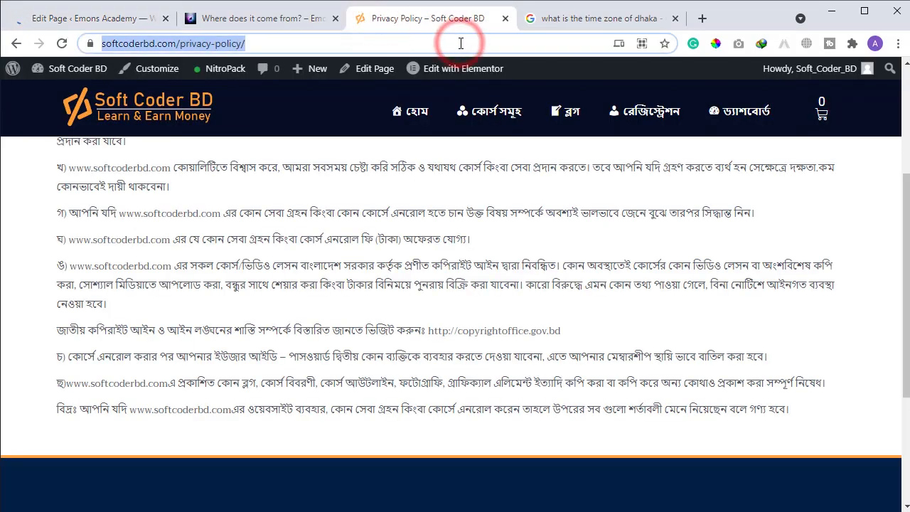
text(pro)
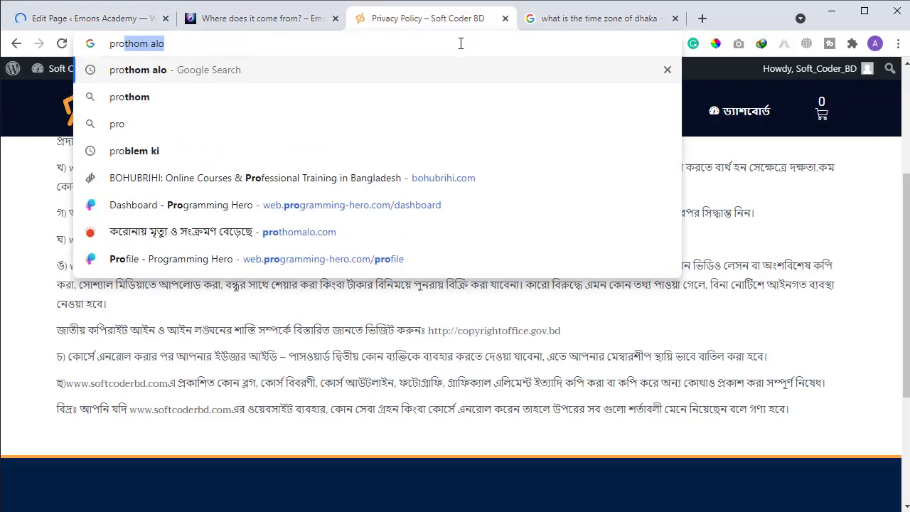
key(BackSpace)
key(BackSpace)
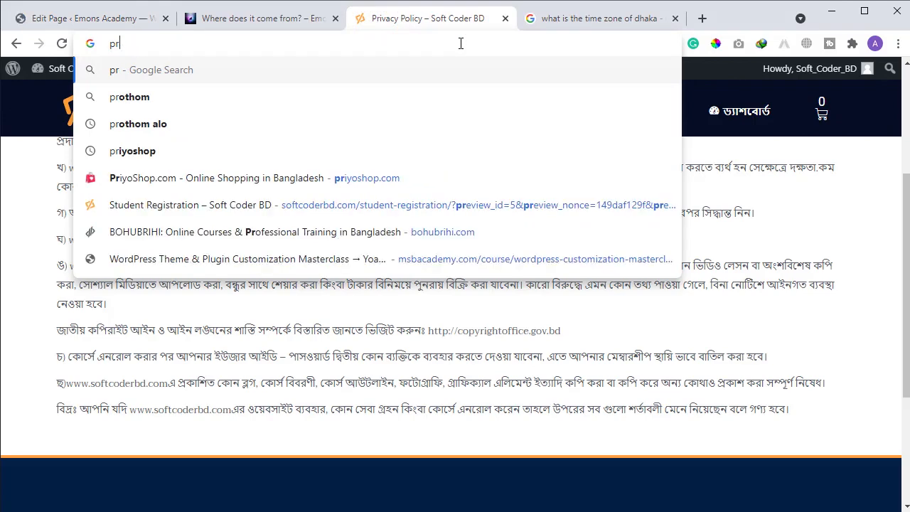
text(ic)
key(BackSpace)
text(vacy)
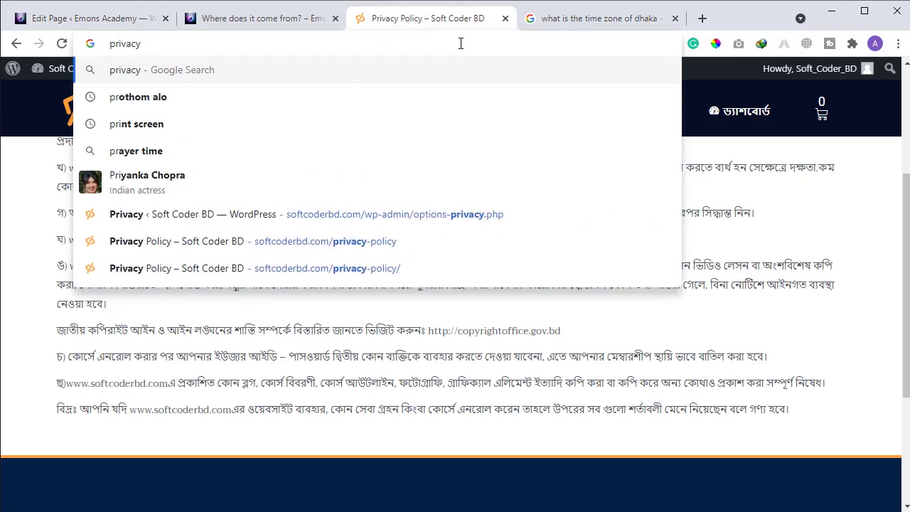
text( policy g)
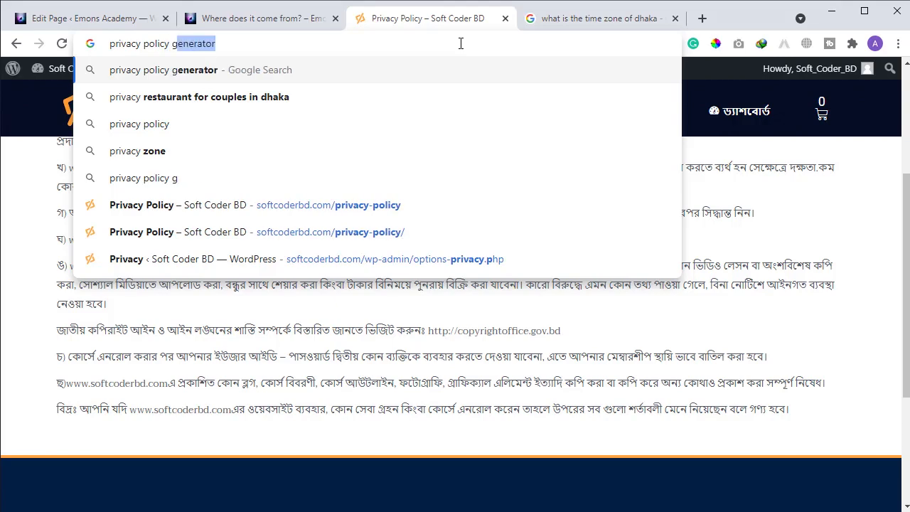
key(Return)
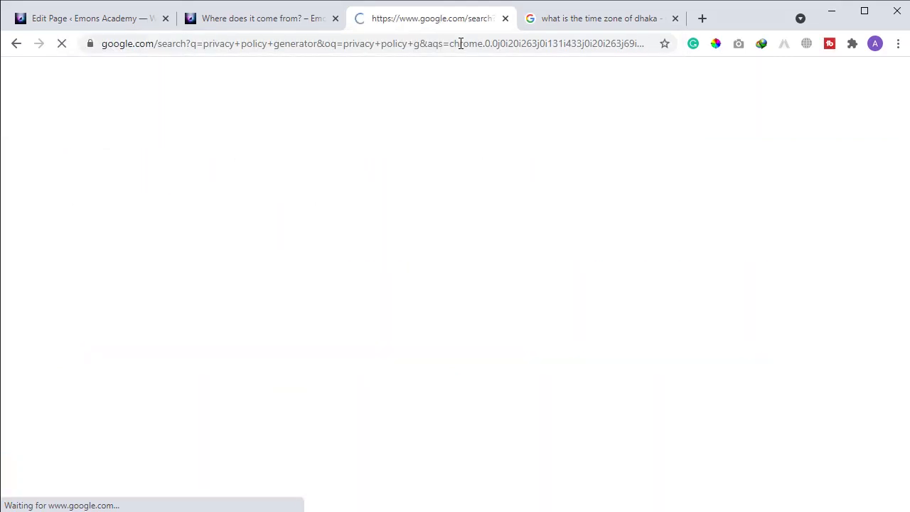
click(141, 215)
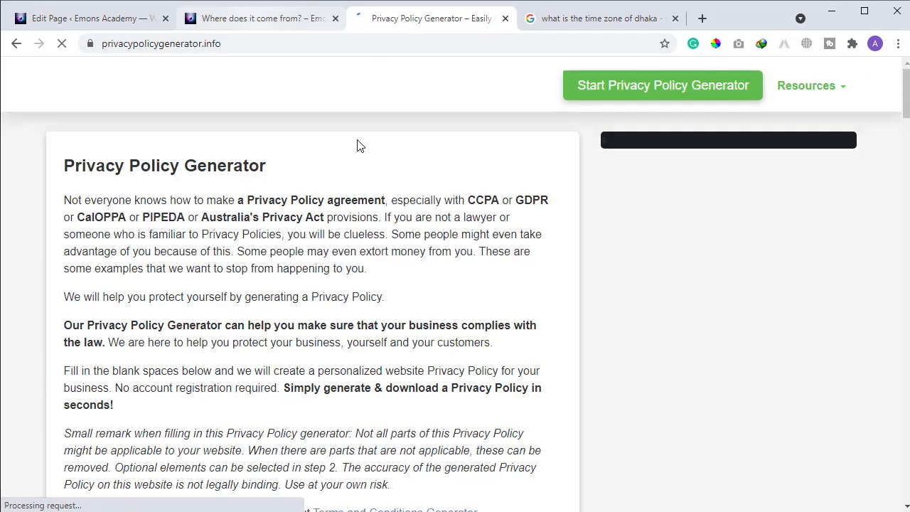
Start the privacy policy generator and enter EmonsAcademy as the company name.
click(689, 92)
click(665, 197)
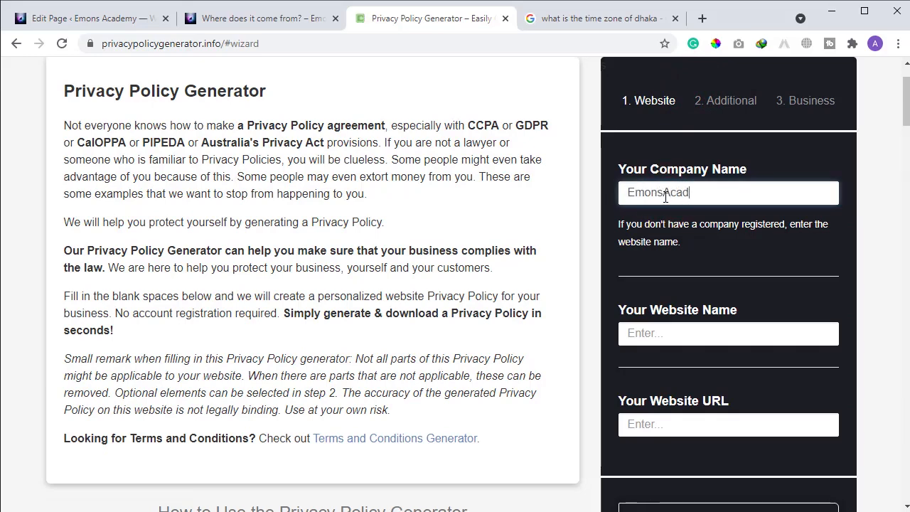
click(708, 343)
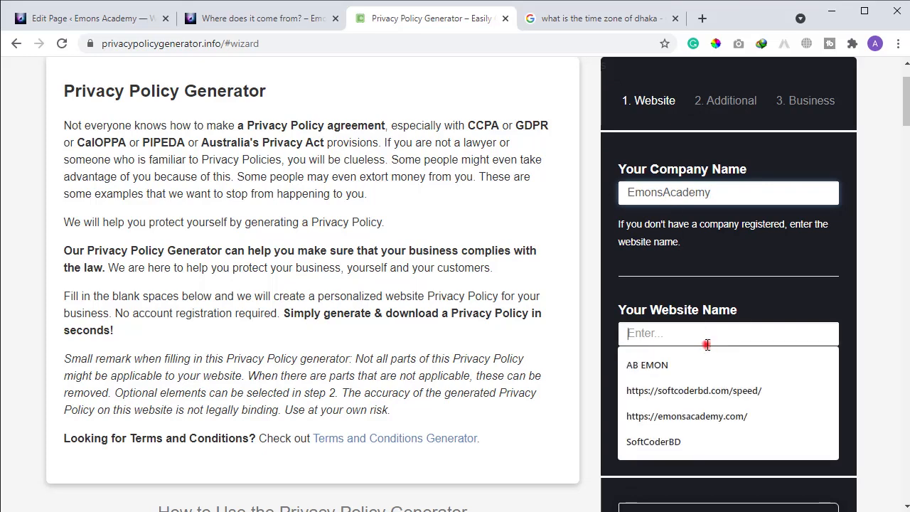
click(706, 418)
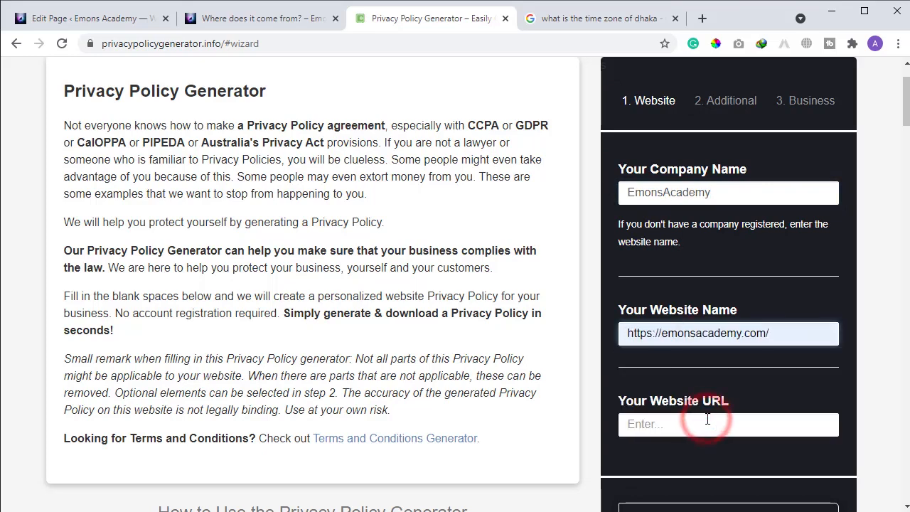
triple_click(797, 339)
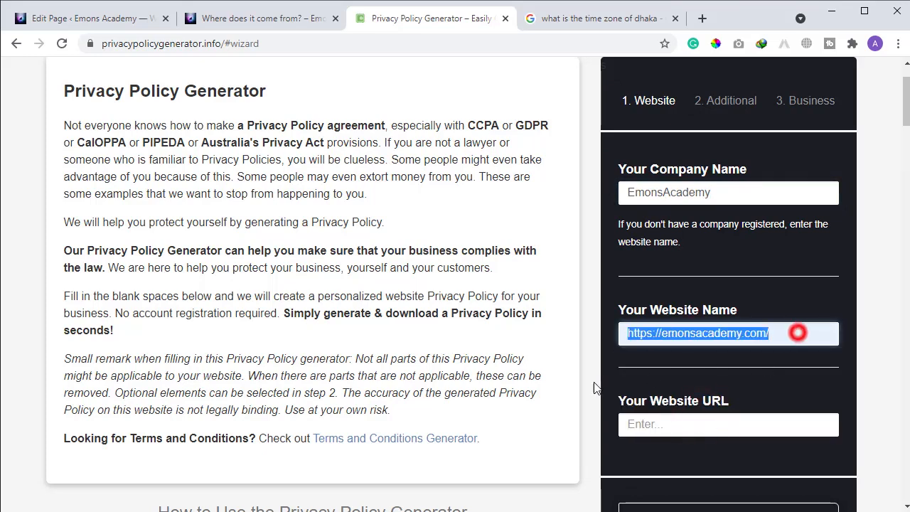
key(BackSpace)
click(662, 427)
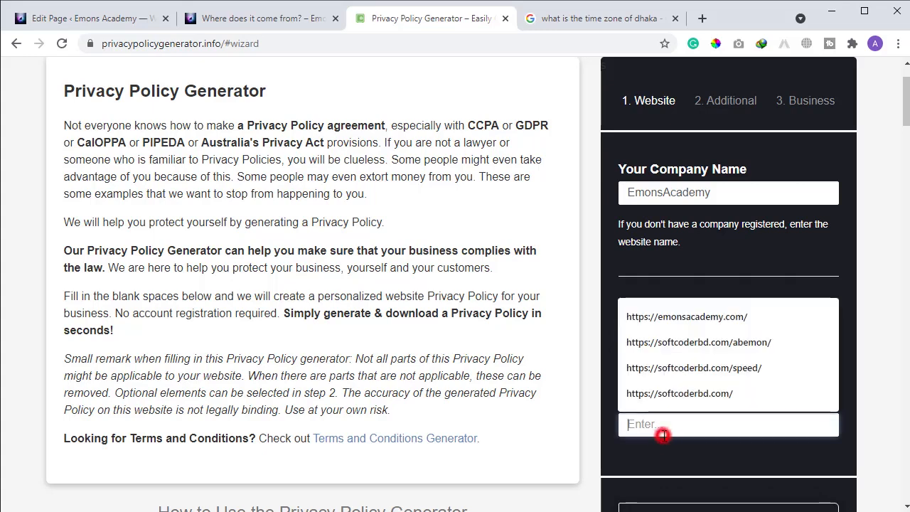
key(Down)
key(Return)
click(658, 340)
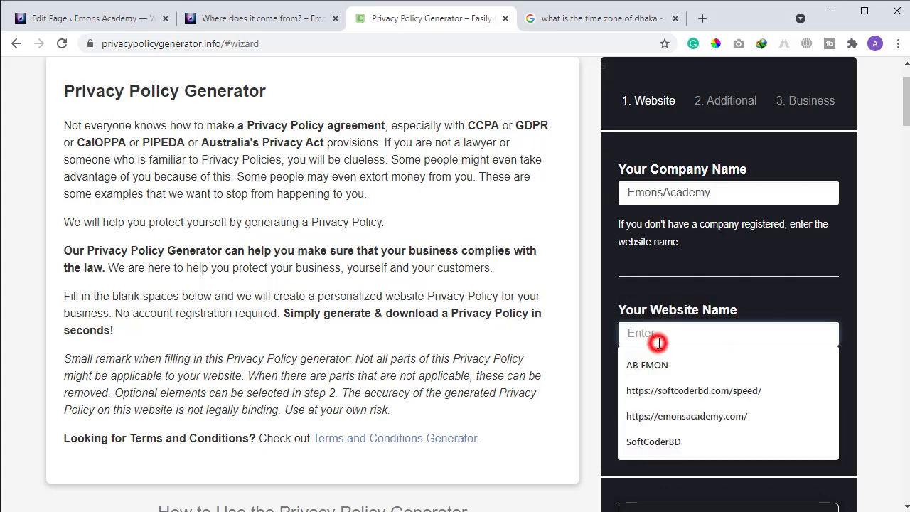
triple_click(739, 196)
key(ctrl+c)
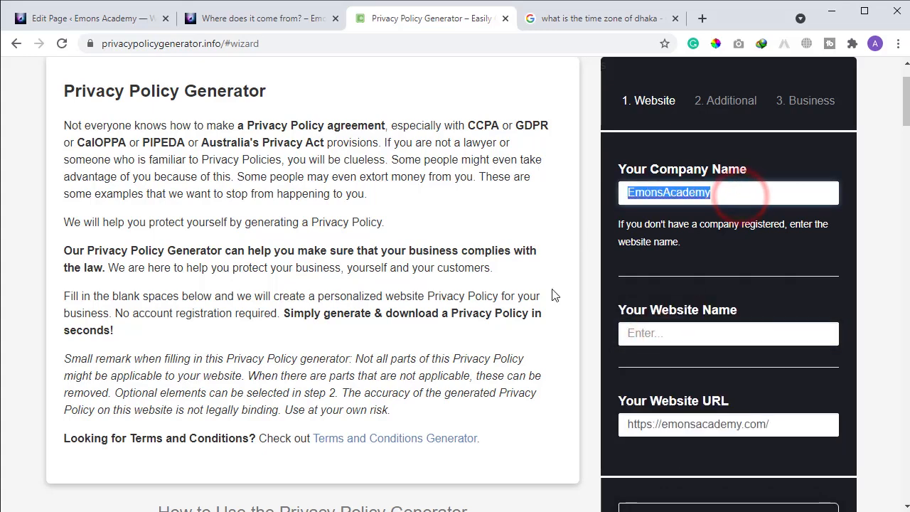
click(632, 332)
key(ctrl+v)
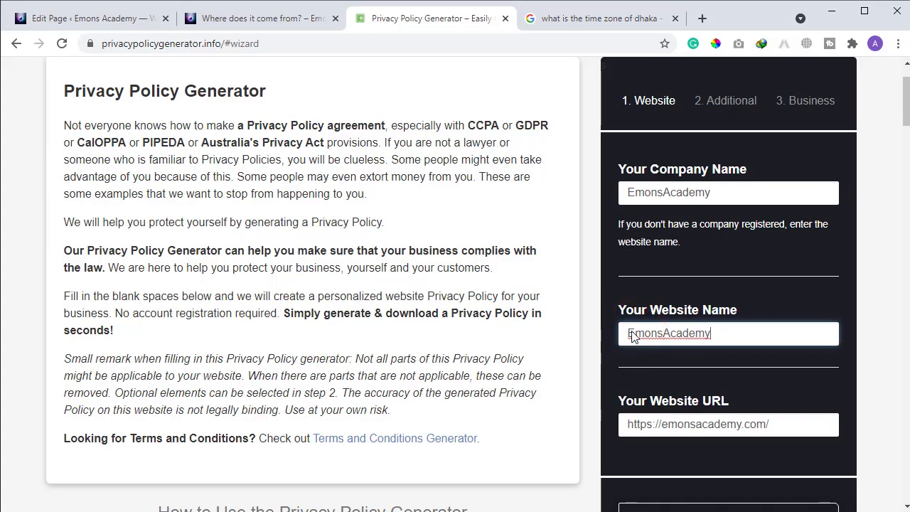
Continue to the Additional questions and answer Yes for cookies, Google AdSense advertising and third-party advertising.
scroll(690, 377, down, 2)
click(691, 379)
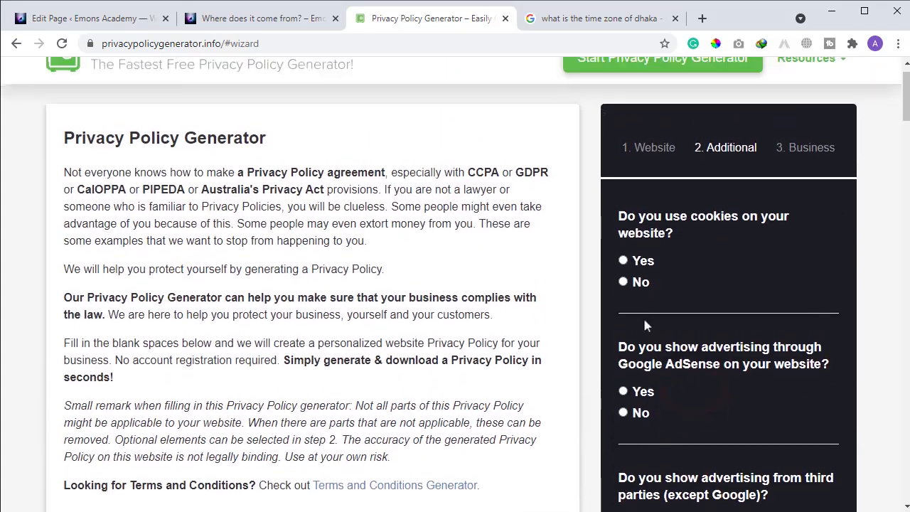
click(622, 419)
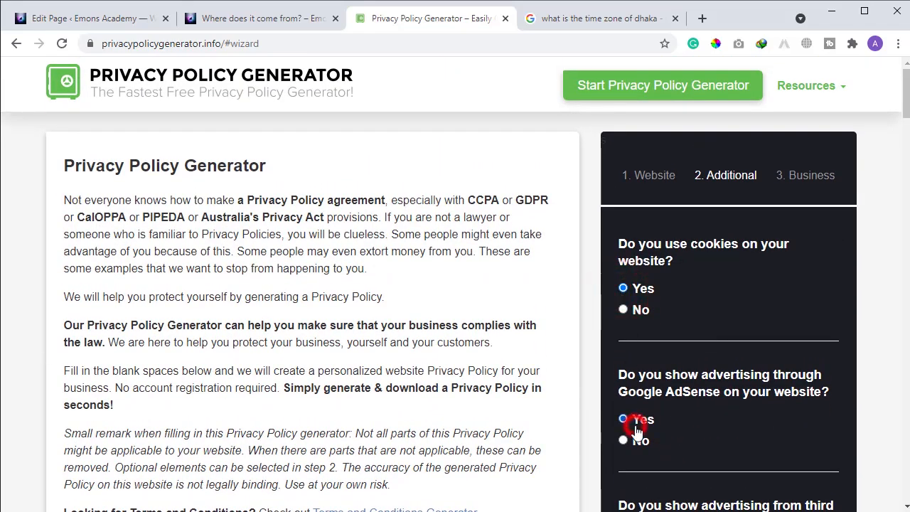
scroll(643, 412, down, 2)
scroll(646, 409, down, 3)
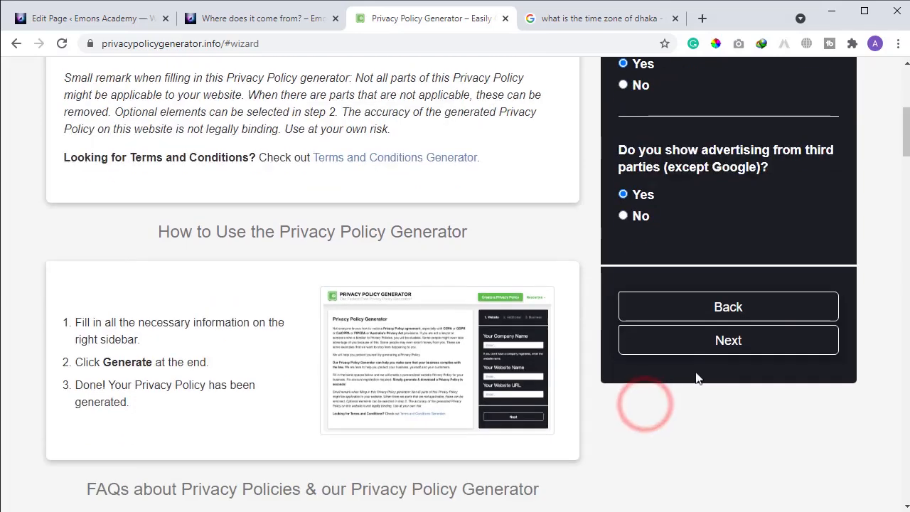
Continue to the Business questions and select Bangladesh as the country.
click(720, 348)
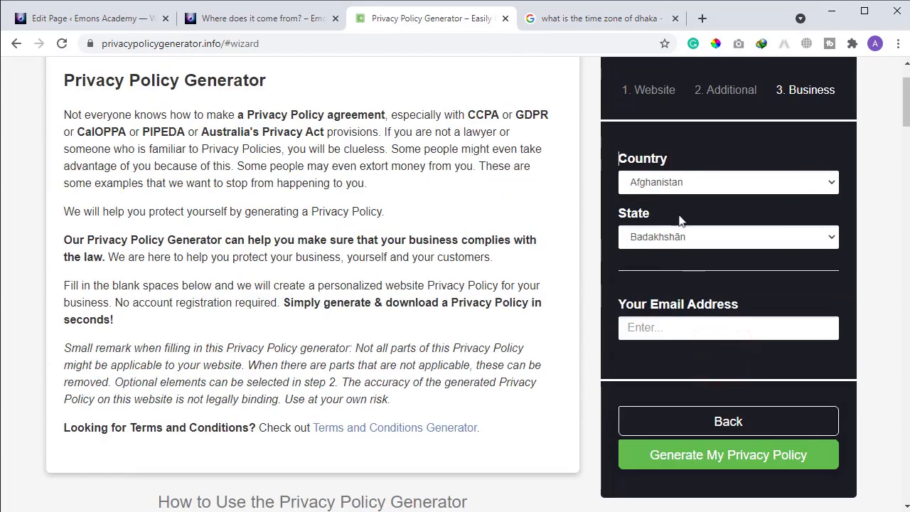
click(667, 181)
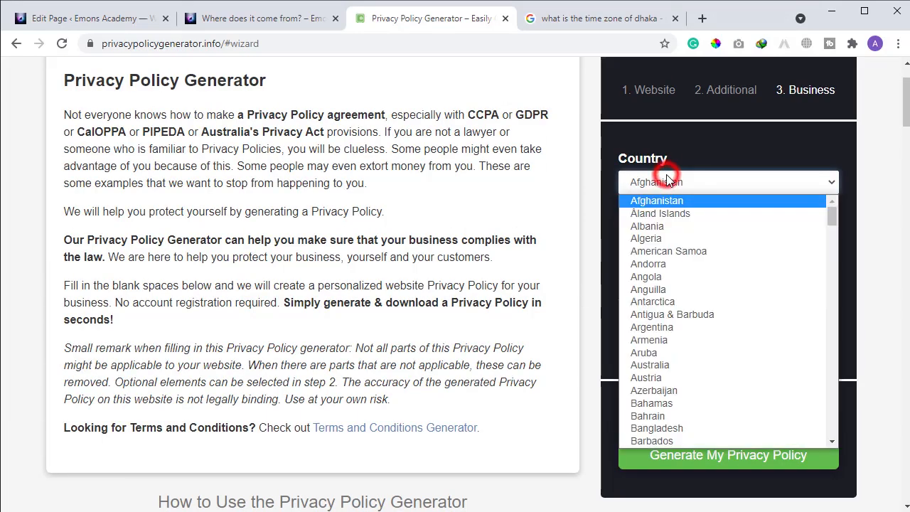
click(653, 428)
Fill in the contact's e-mail address and generate the privacy policy.
click(660, 273)
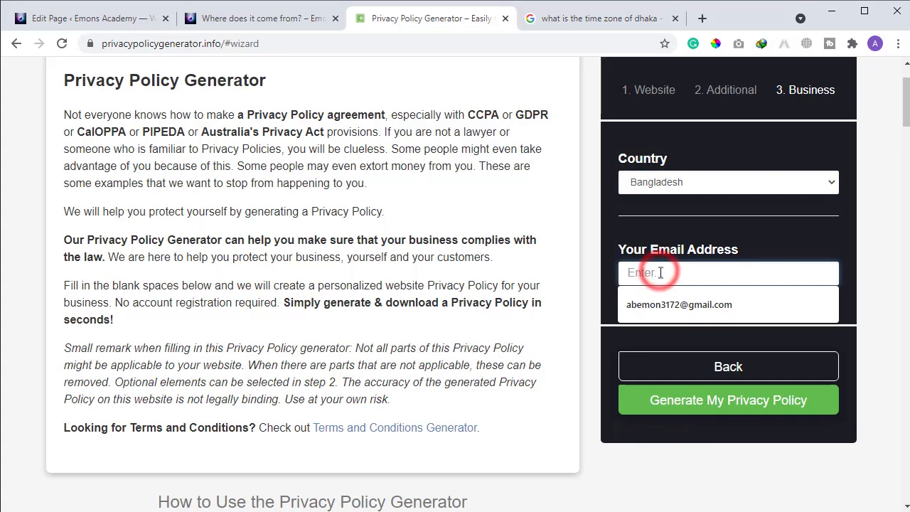
click(660, 279)
click(660, 279)
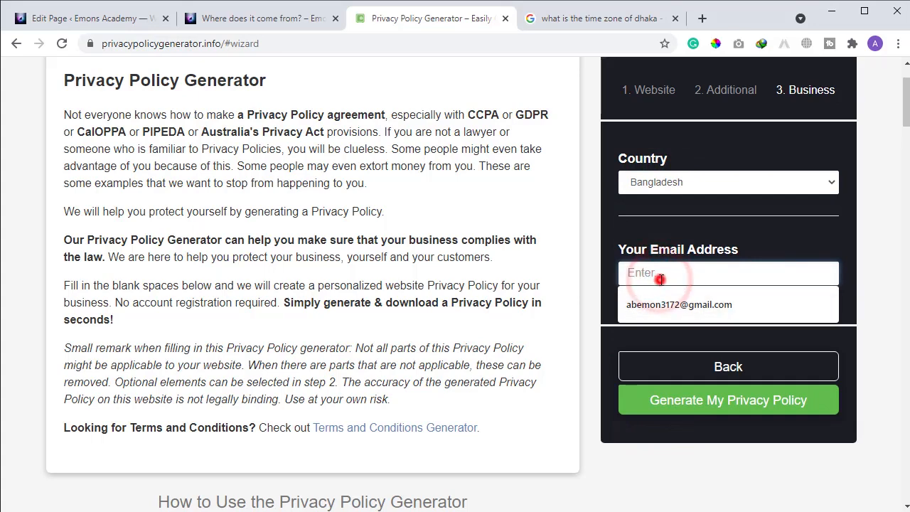
text(u)
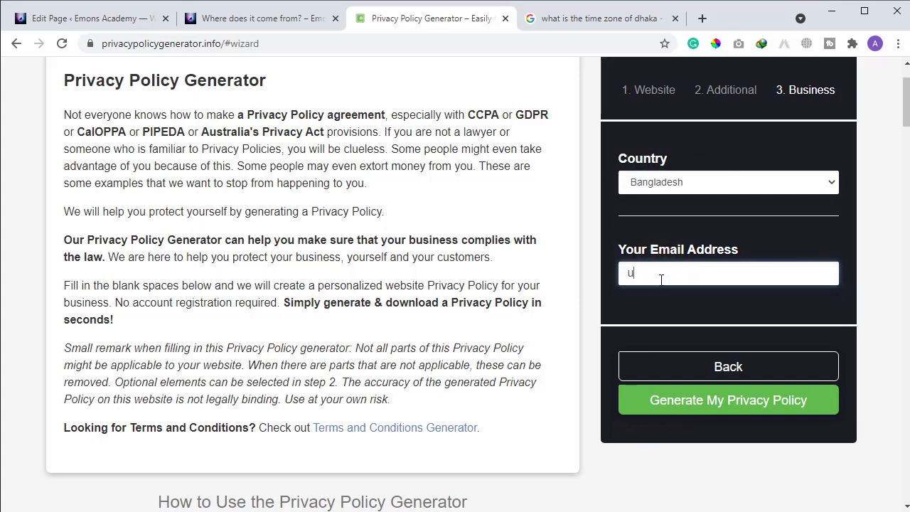
key(BackSpace)
text(a)
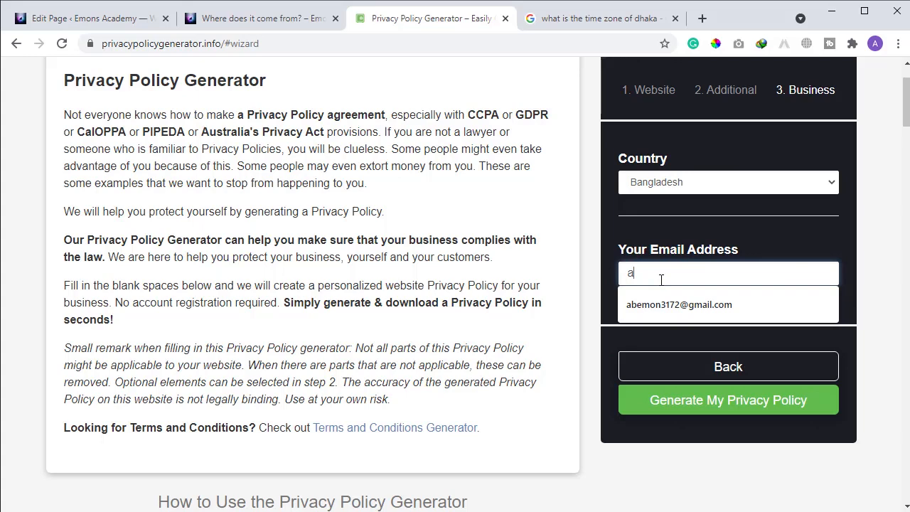
click(660, 301)
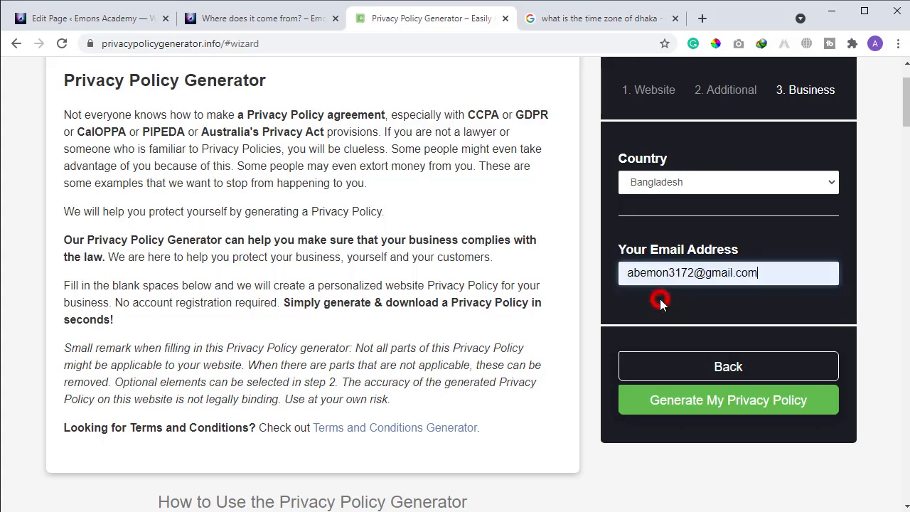
click(710, 400)
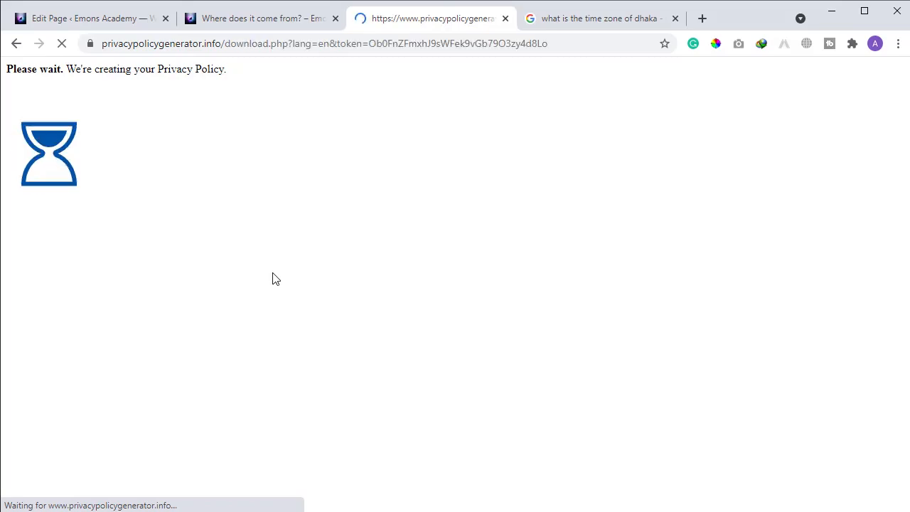
Review the generated EmonsAcademy privacy policy, examining both the preview and its HTML text.
scroll(275, 275, down, 1)
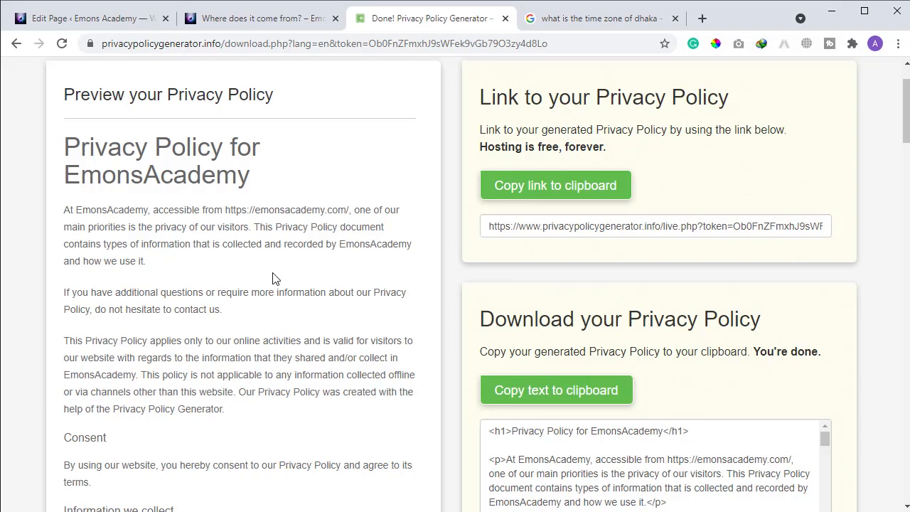
scroll(444, 319, down, 2)
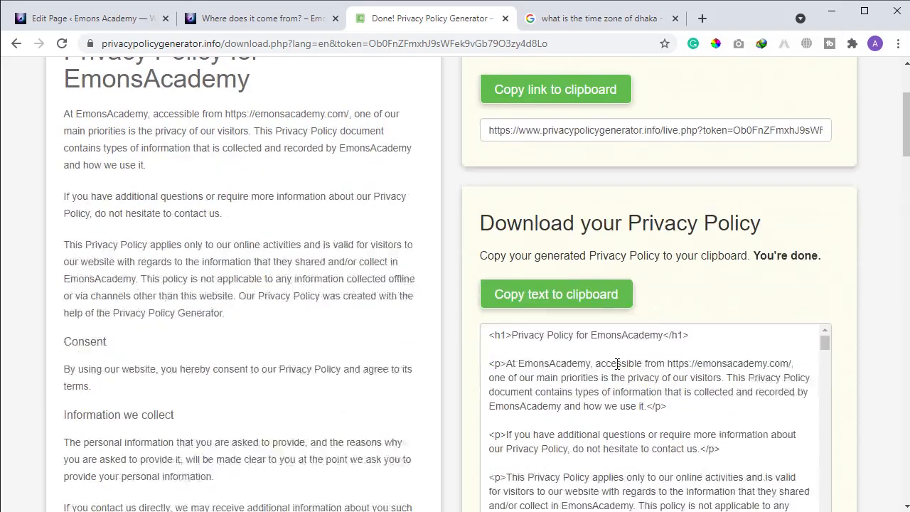
scroll(614, 361, down, 4)
scroll(617, 364, down, 3)
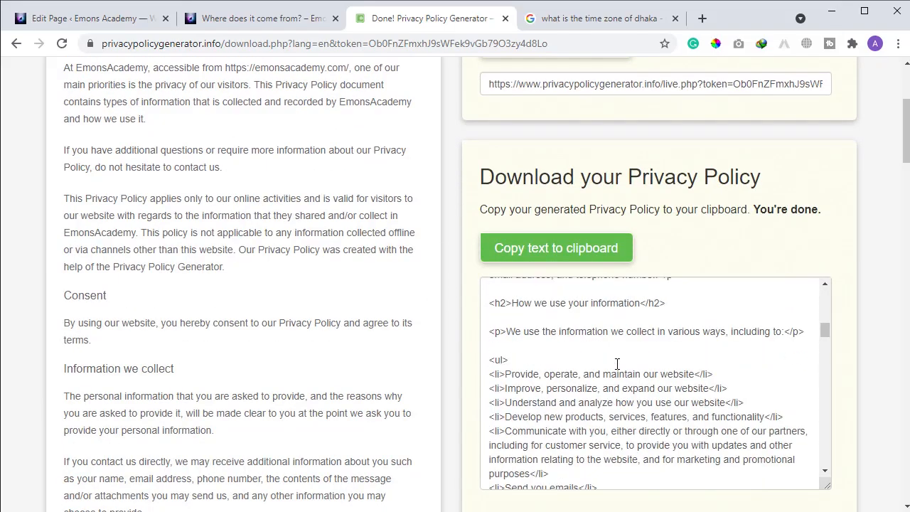
scroll(617, 364, down, 1)
scroll(604, 366, up, 3)
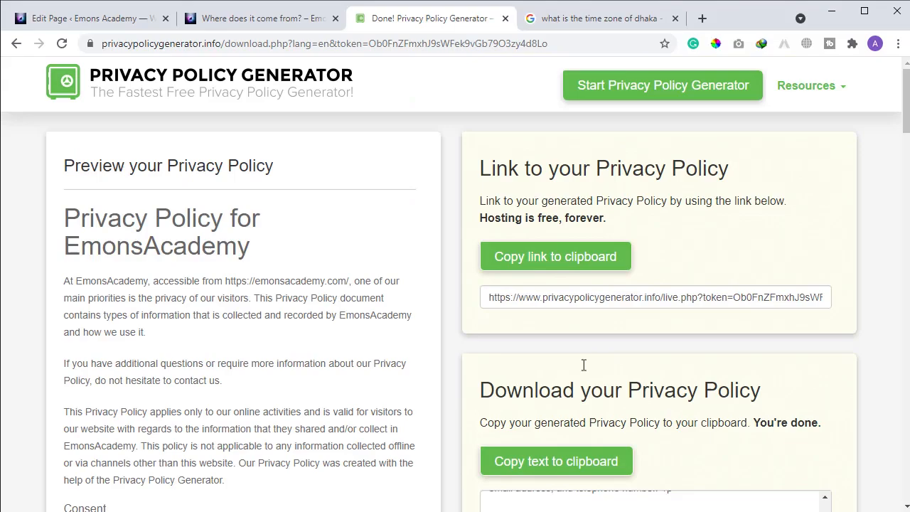
scroll(292, 379, down, 15)
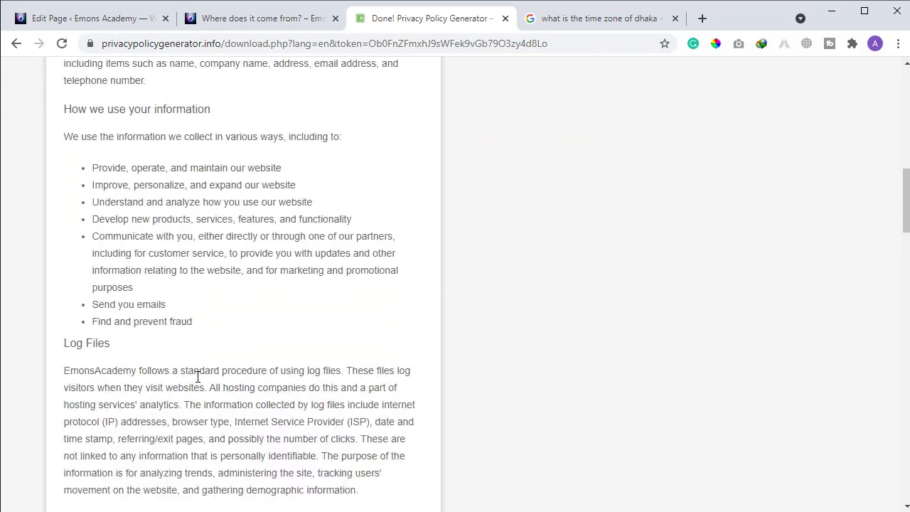
scroll(198, 377, up, 9)
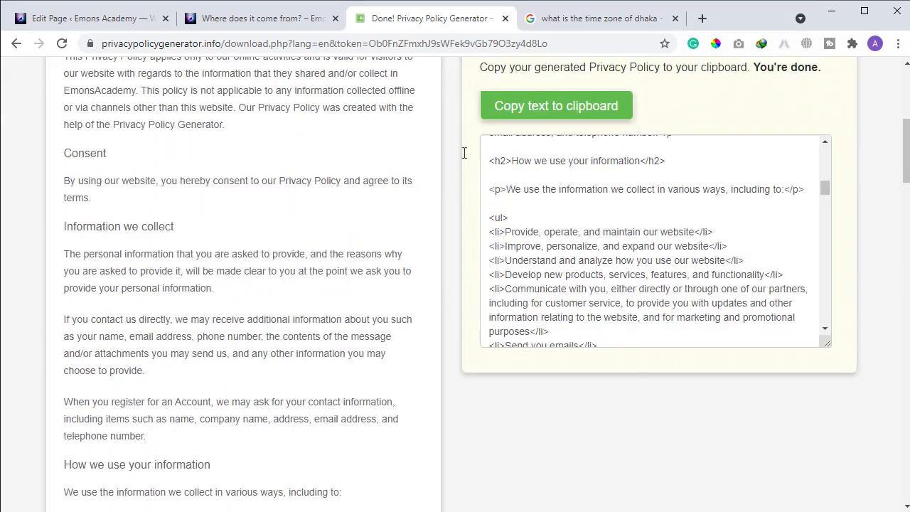
Copy the generated privacy policy text to the clipboard and return to the Privacy Policy page in the WordPress editor.
click(507, 106)
click(305, 19)
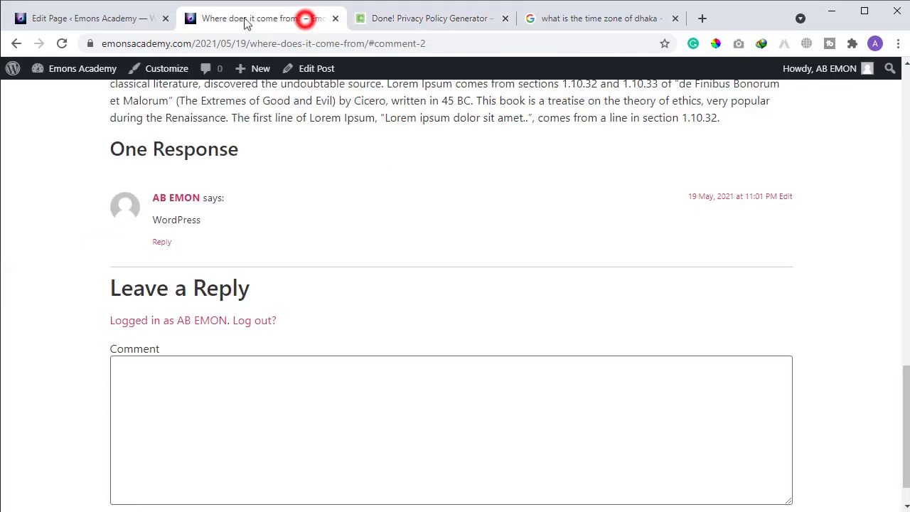
click(137, 18)
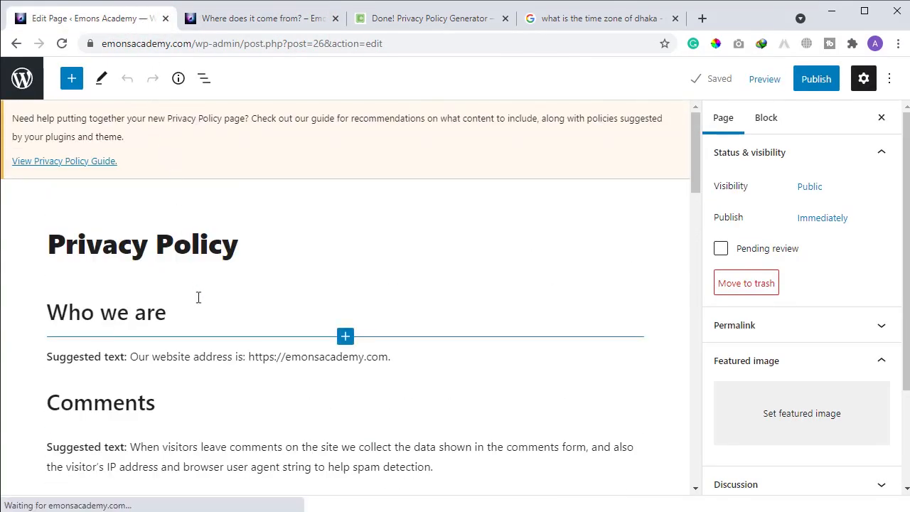
Try to select the suggested policy text from the paragraph under the Media heading onward.
scroll(203, 332, down, 9)
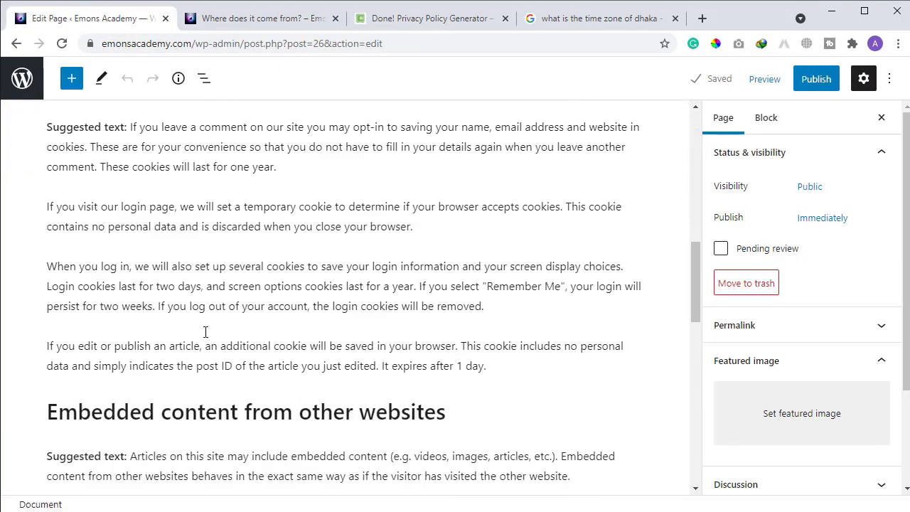
scroll(205, 332, down, 3)
click(205, 331)
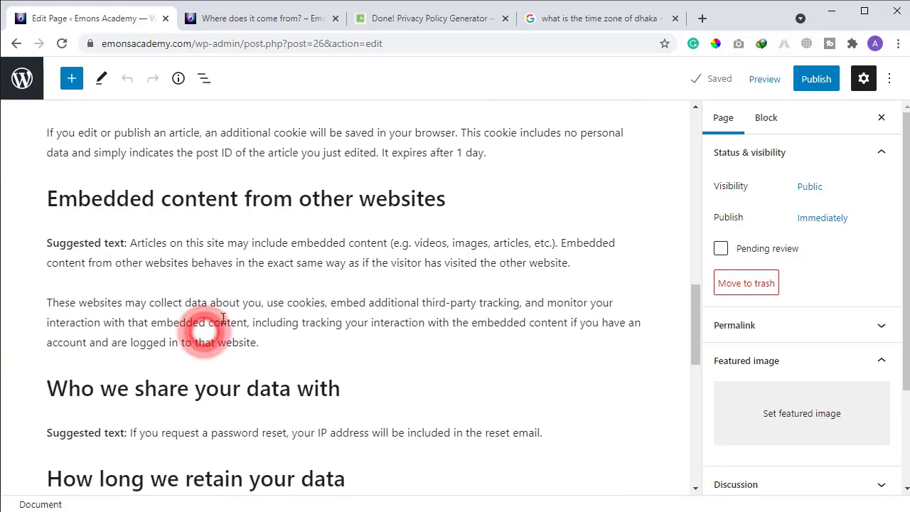
click(290, 325)
click(300, 294)
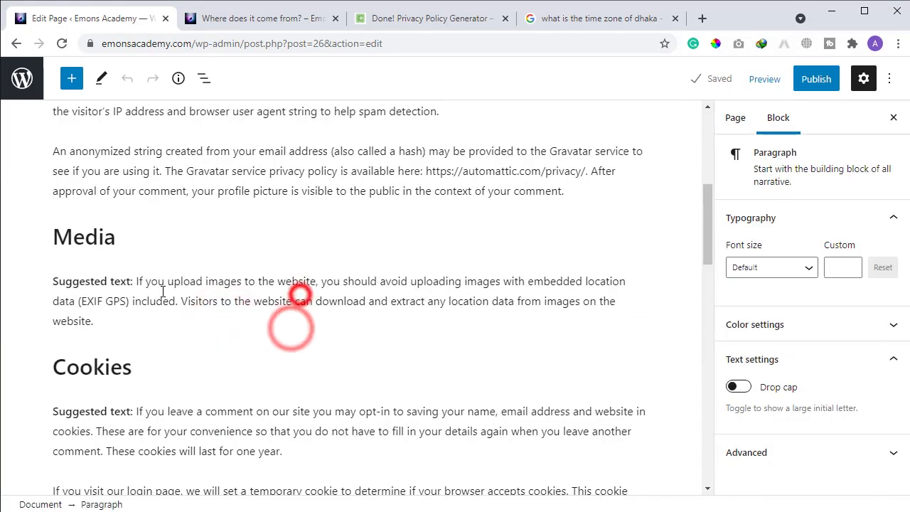
key(ctrl+shift+End)
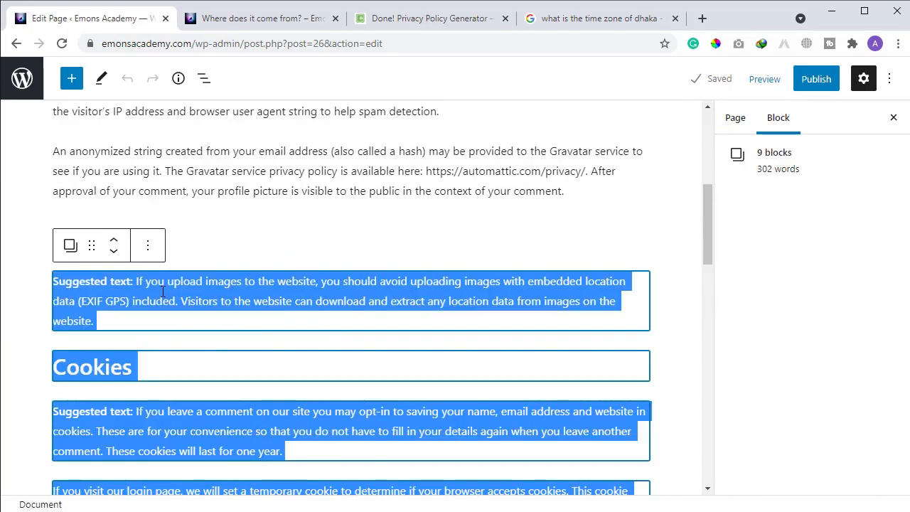
scroll(162, 291, up, 5)
Leave the page editor for the Privacy settings and open the Discussion settings.
click(16, 44)
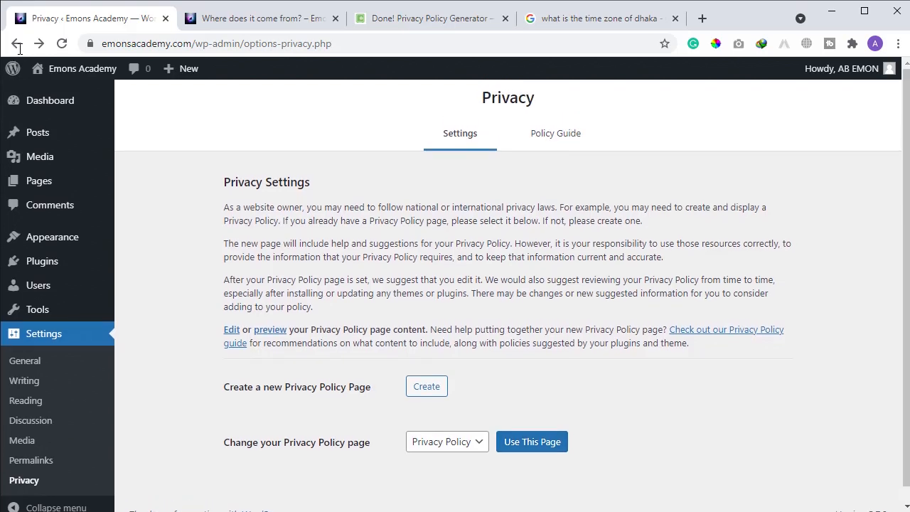
scroll(28, 284, down, 1)
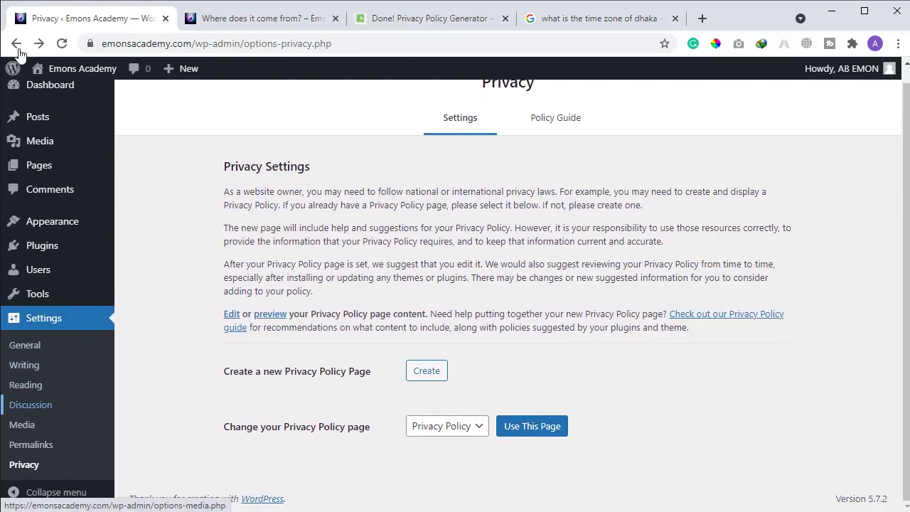
click(41, 405)
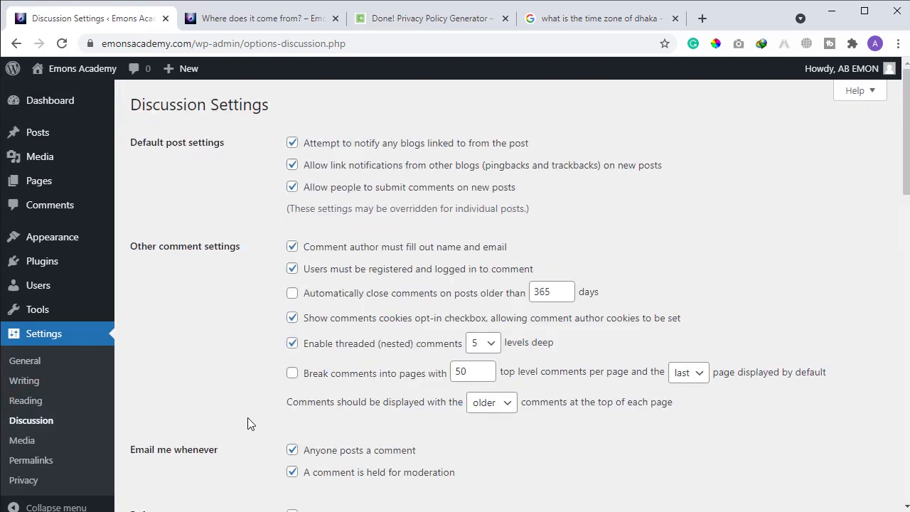
Set comment moderation to hold comments containing 1 or more links and save the Discussion settings.
scroll(247, 423, down, 10)
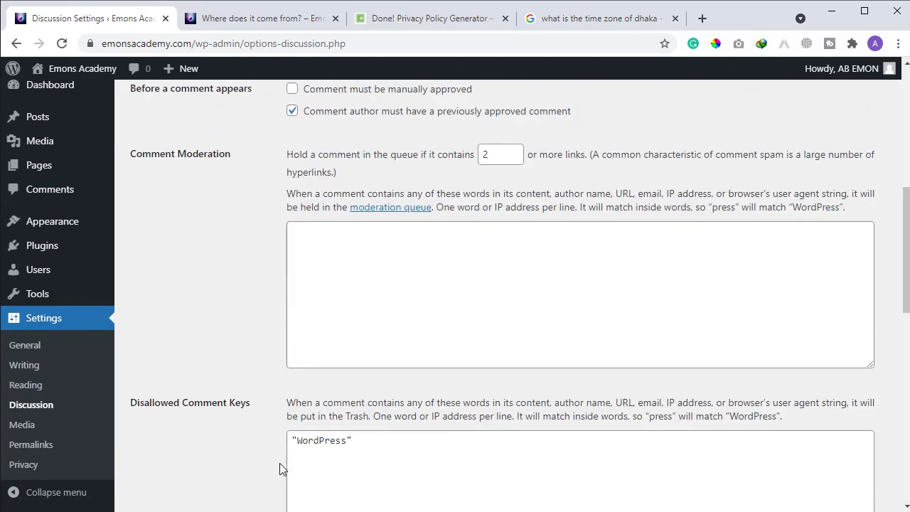
scroll(280, 463, down, 3)
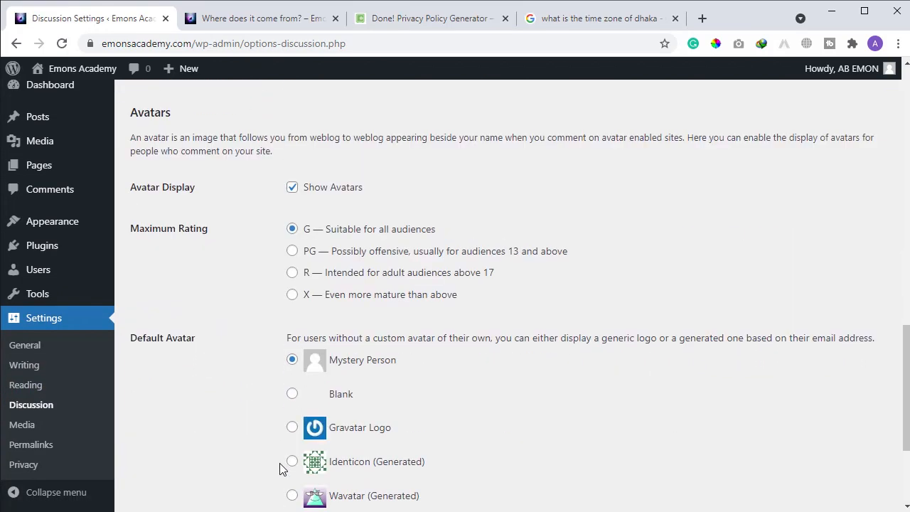
scroll(279, 463, up, 6)
scroll(279, 462, up, 3)
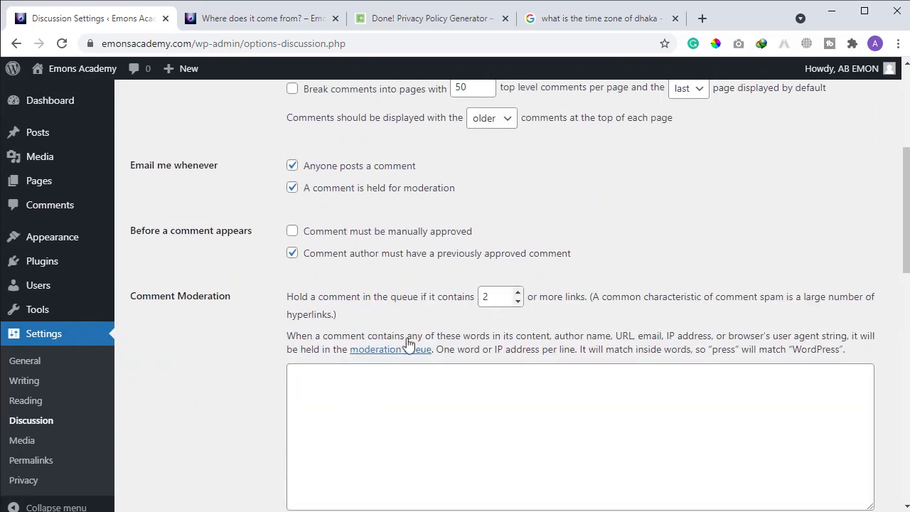
double_click(497, 298)
text(1)
scroll(708, 279, up, 1)
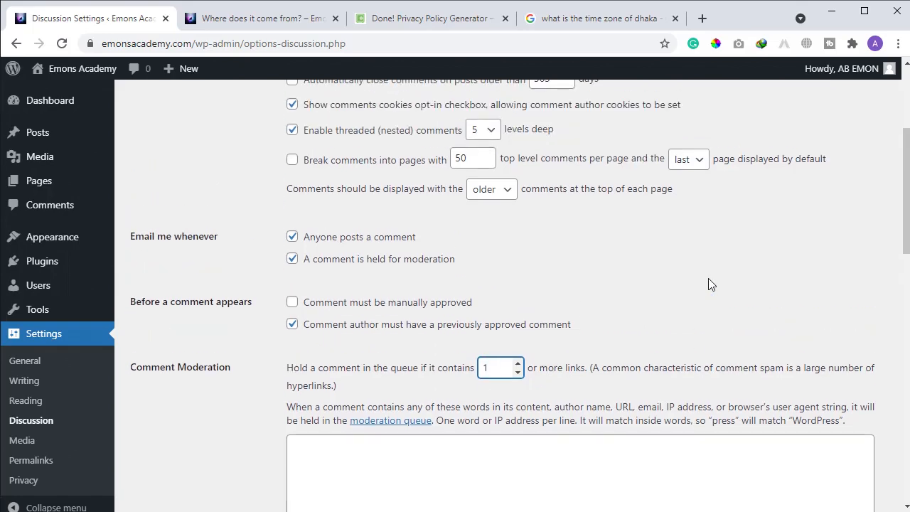
scroll(708, 278, down, 10)
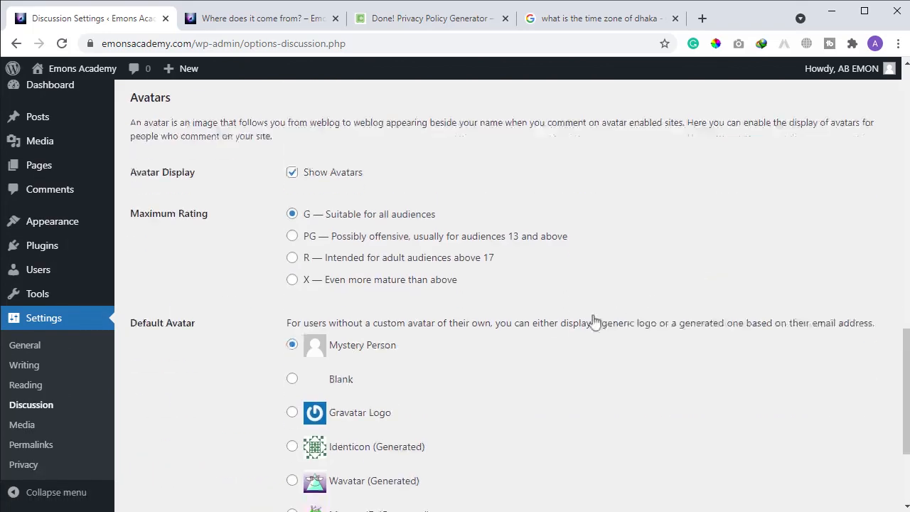
scroll(617, 314, down, 3)
click(187, 444)
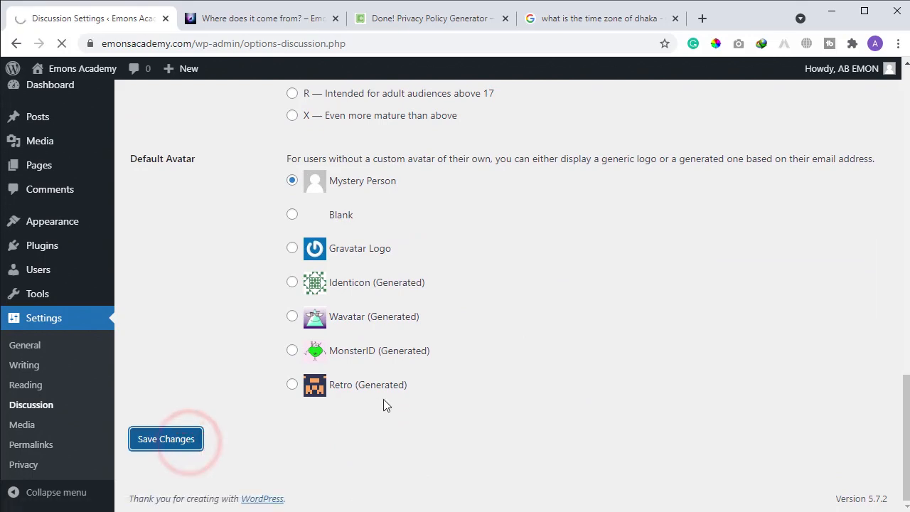